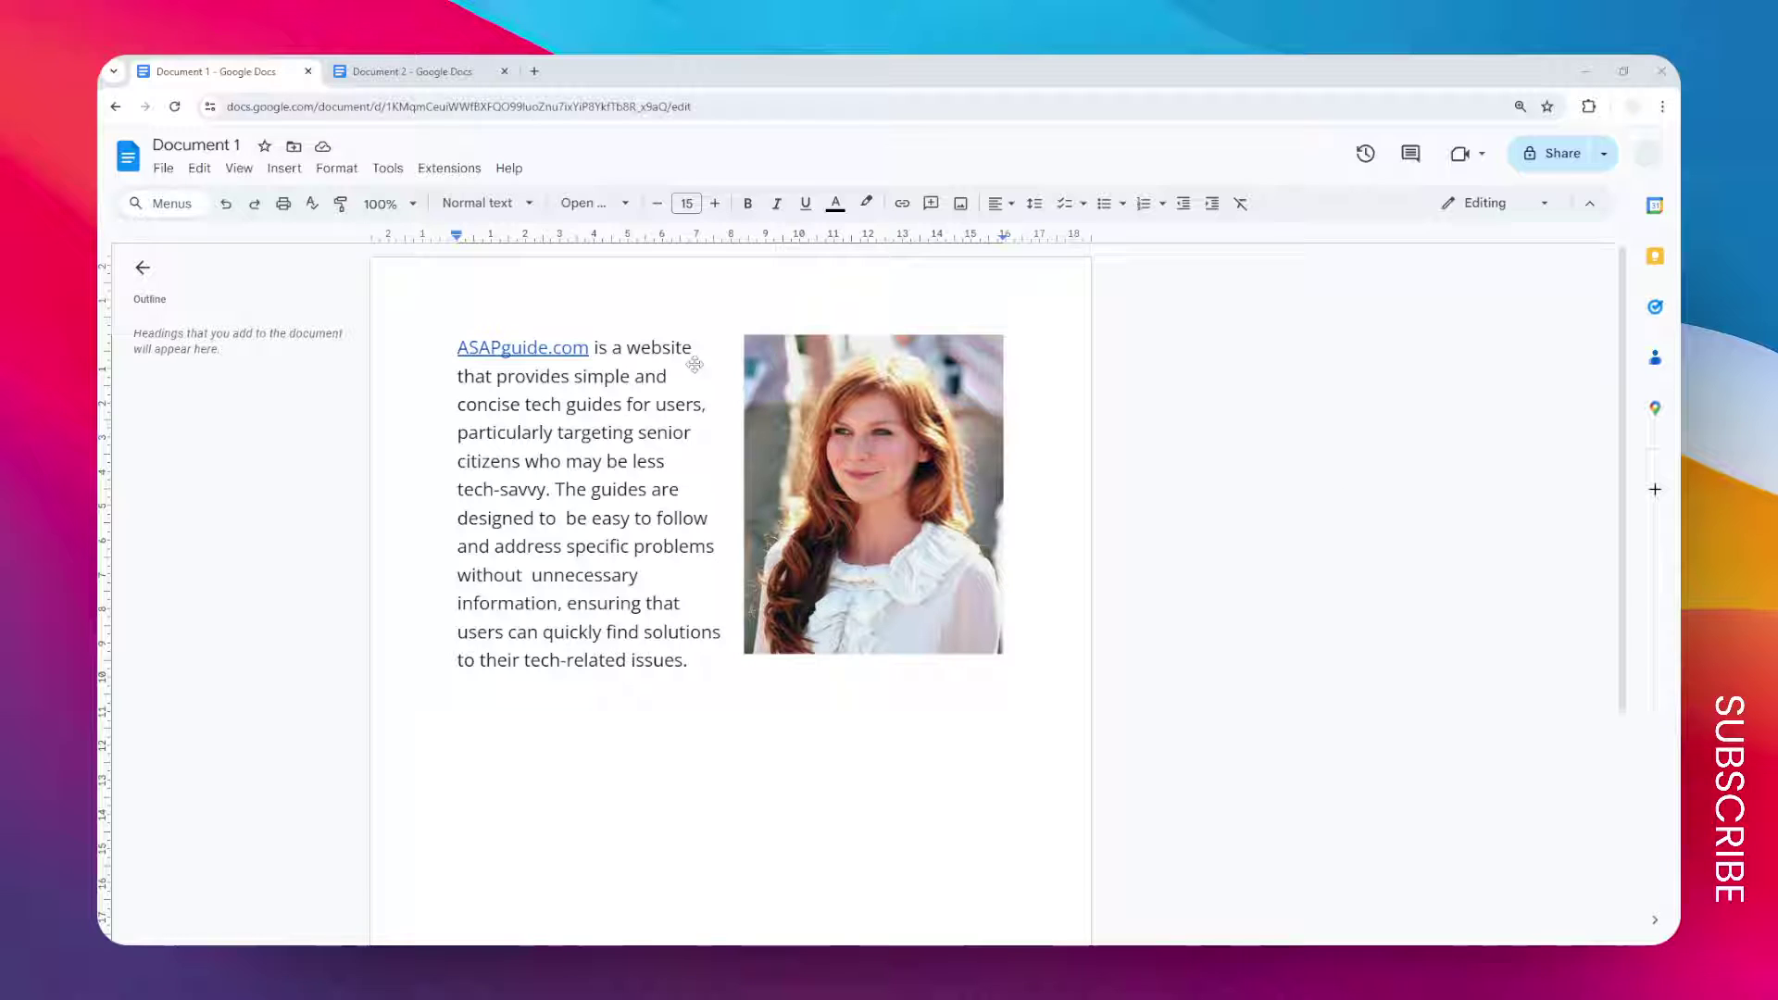
Glance at Document 2, then come back to Document 1.
click(376, 61)
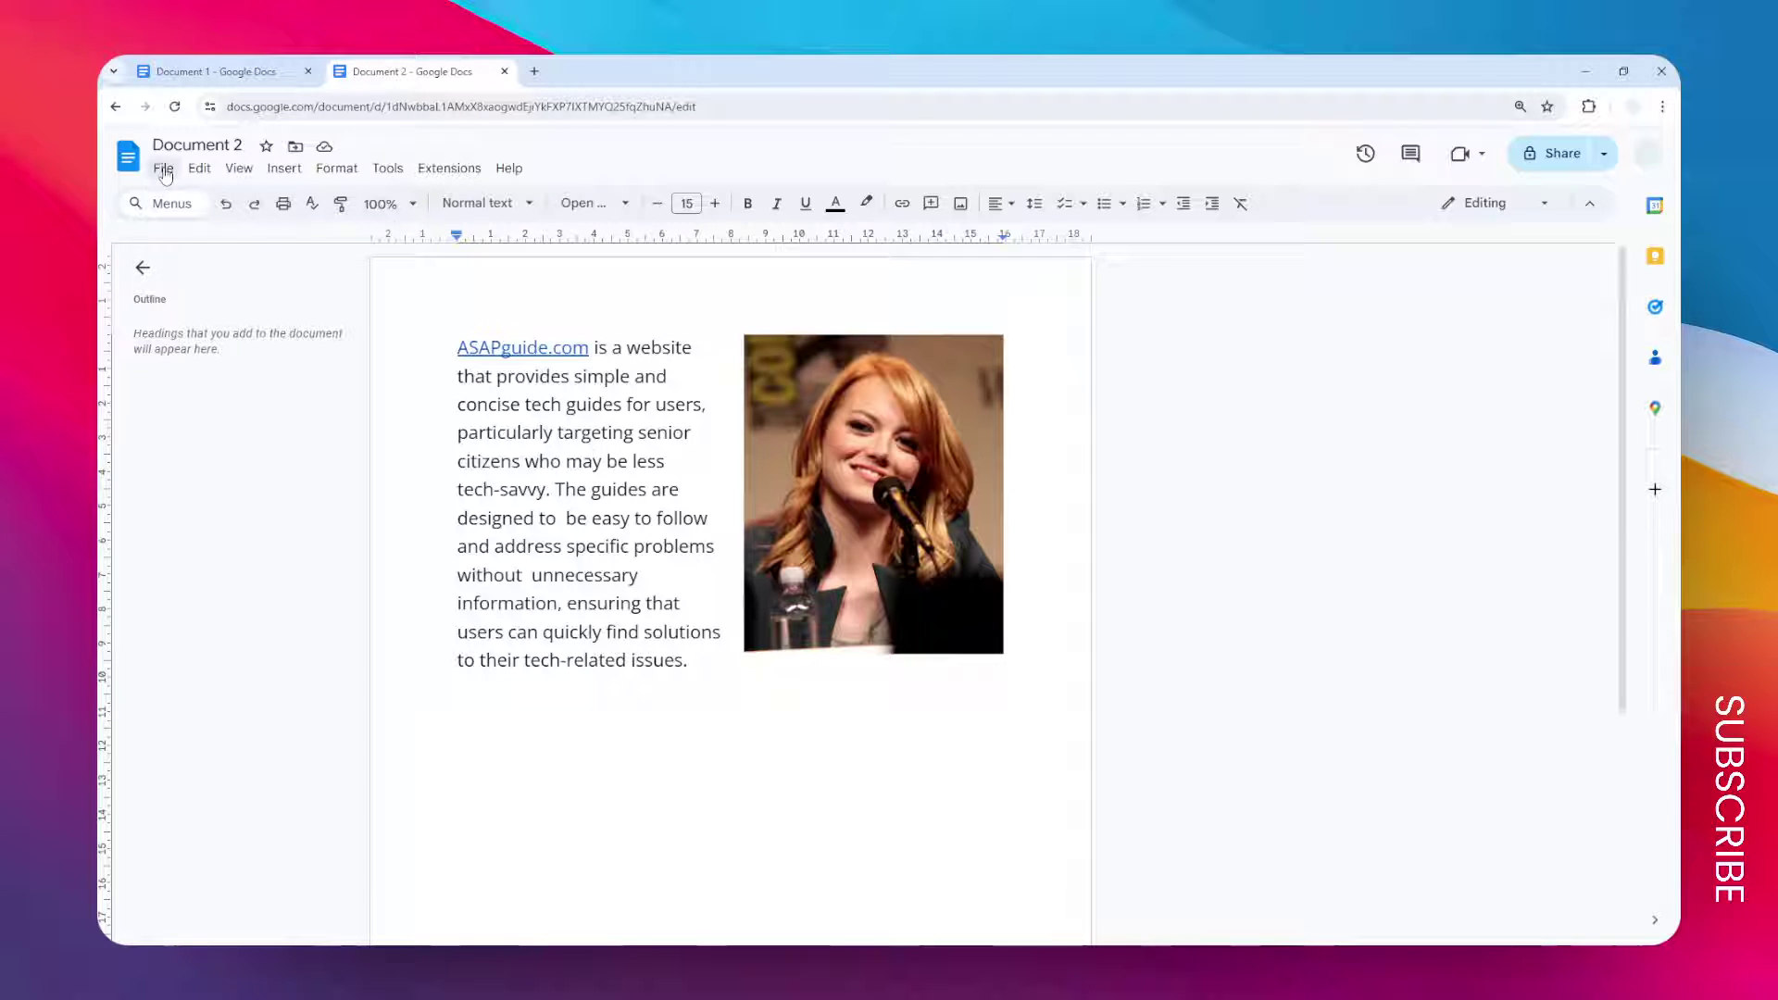
click(213, 65)
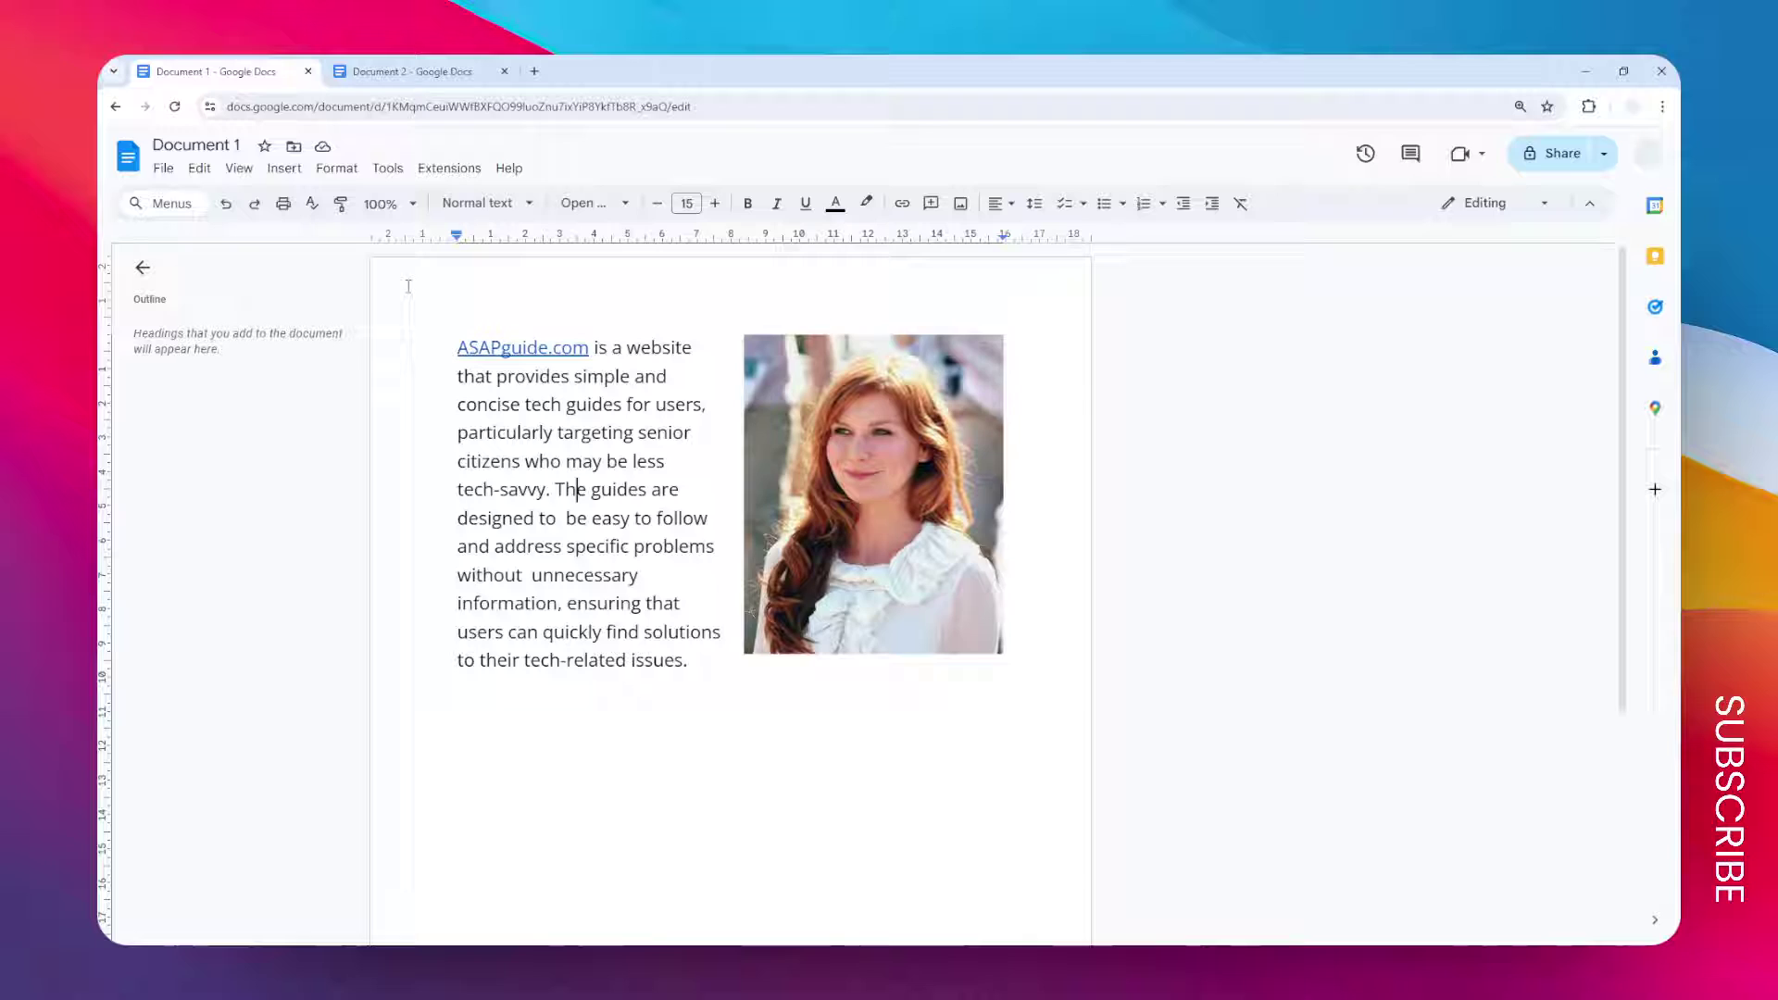
key(ctrl+Tab)
key(ctrl+Tab)
Link the word 'guides' in Document 1 to Document 2, then close Document 2's tab.
mouse_move(596, 489)
mouse_down()
mouse_move(645, 489)
mouse_move(580, 490)
mouse_up()
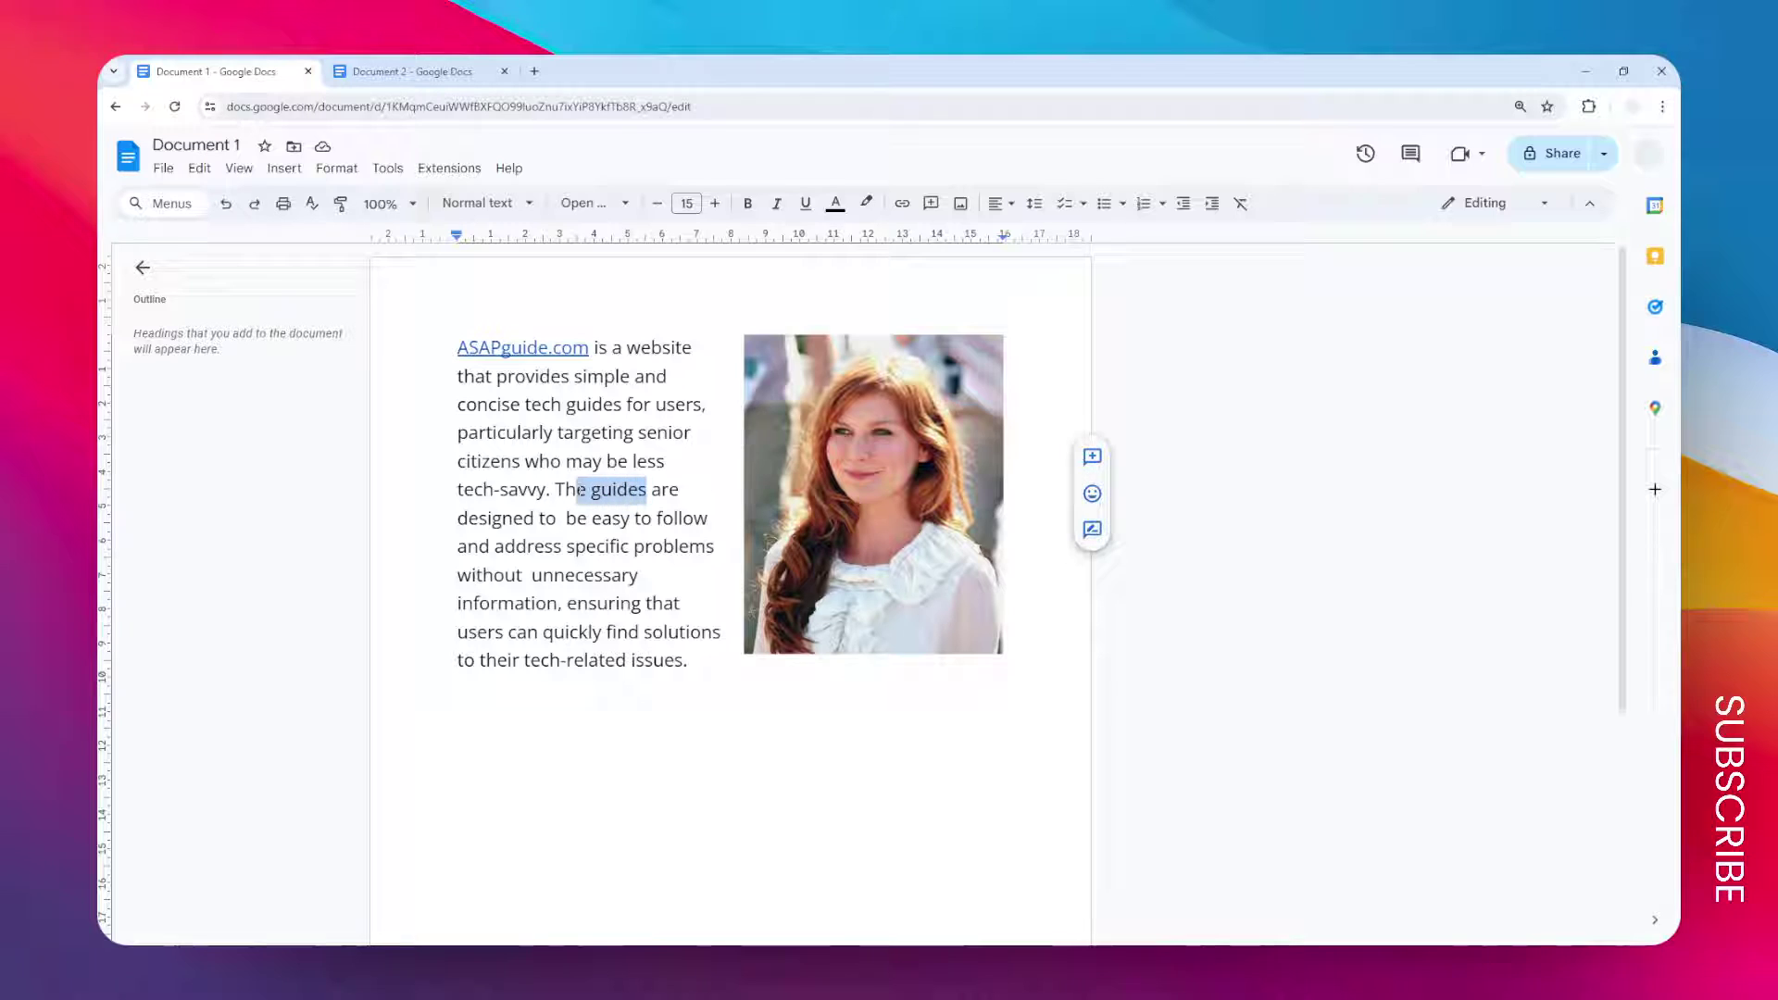
click(903, 208)
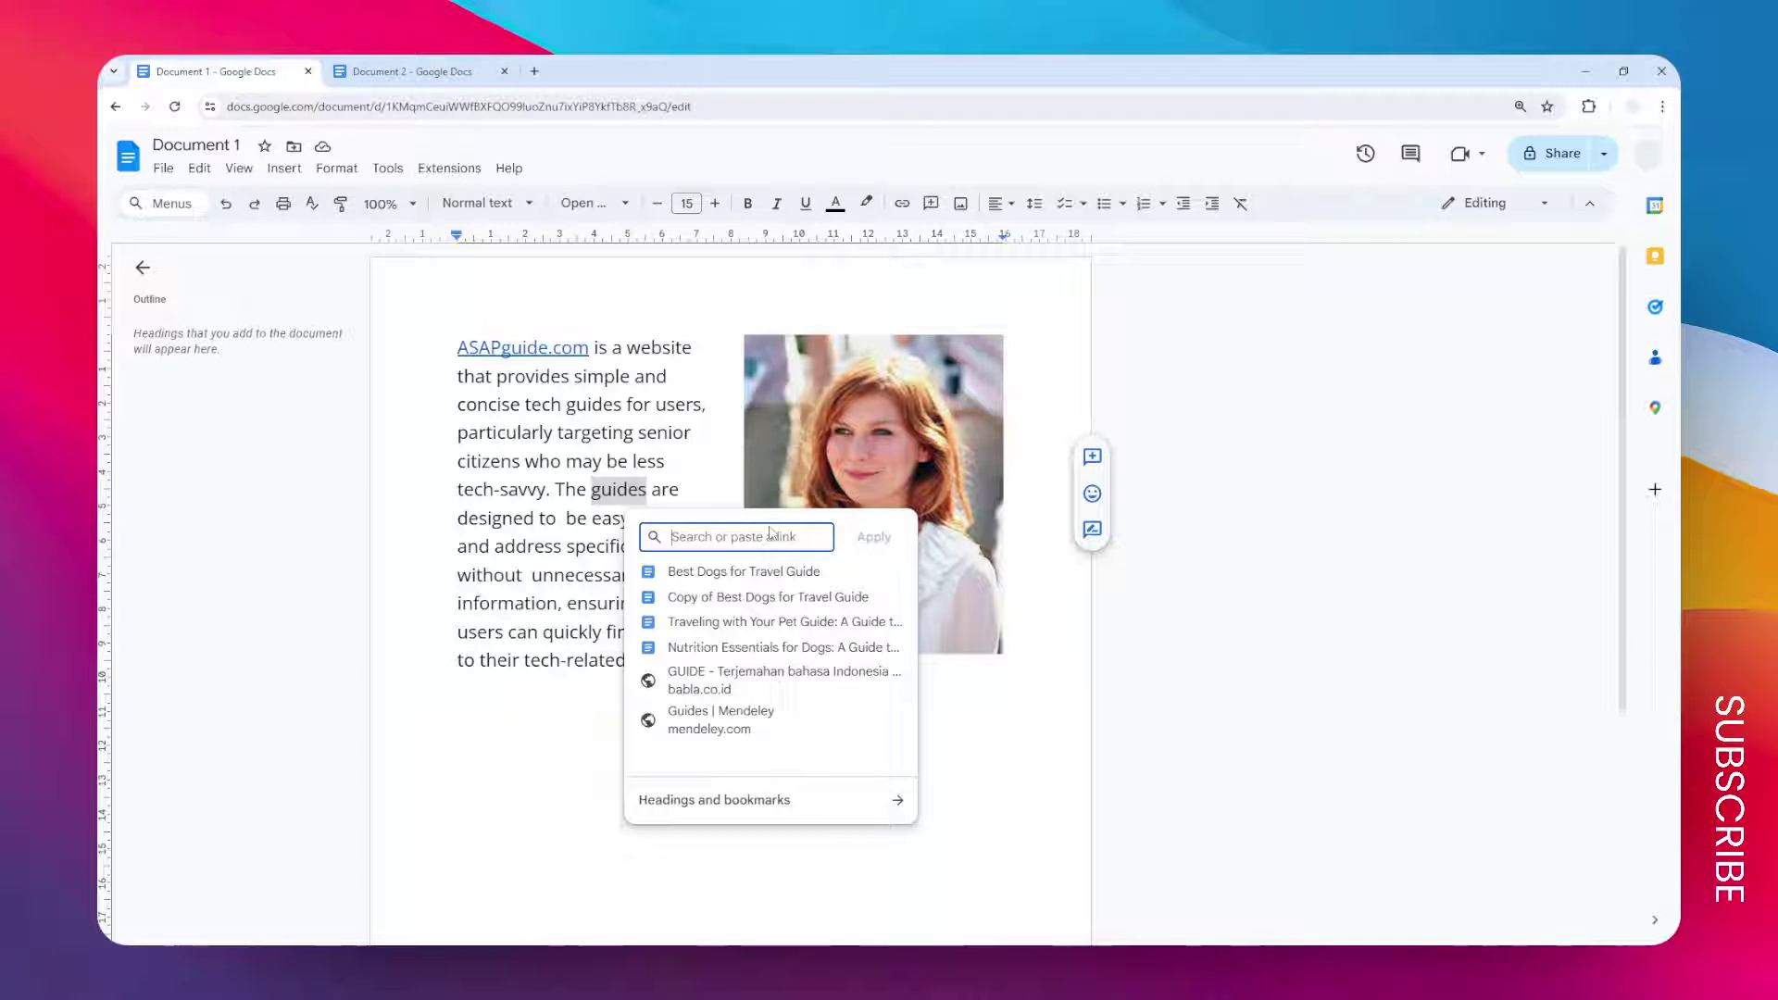
text(doc)
text(ument 2)
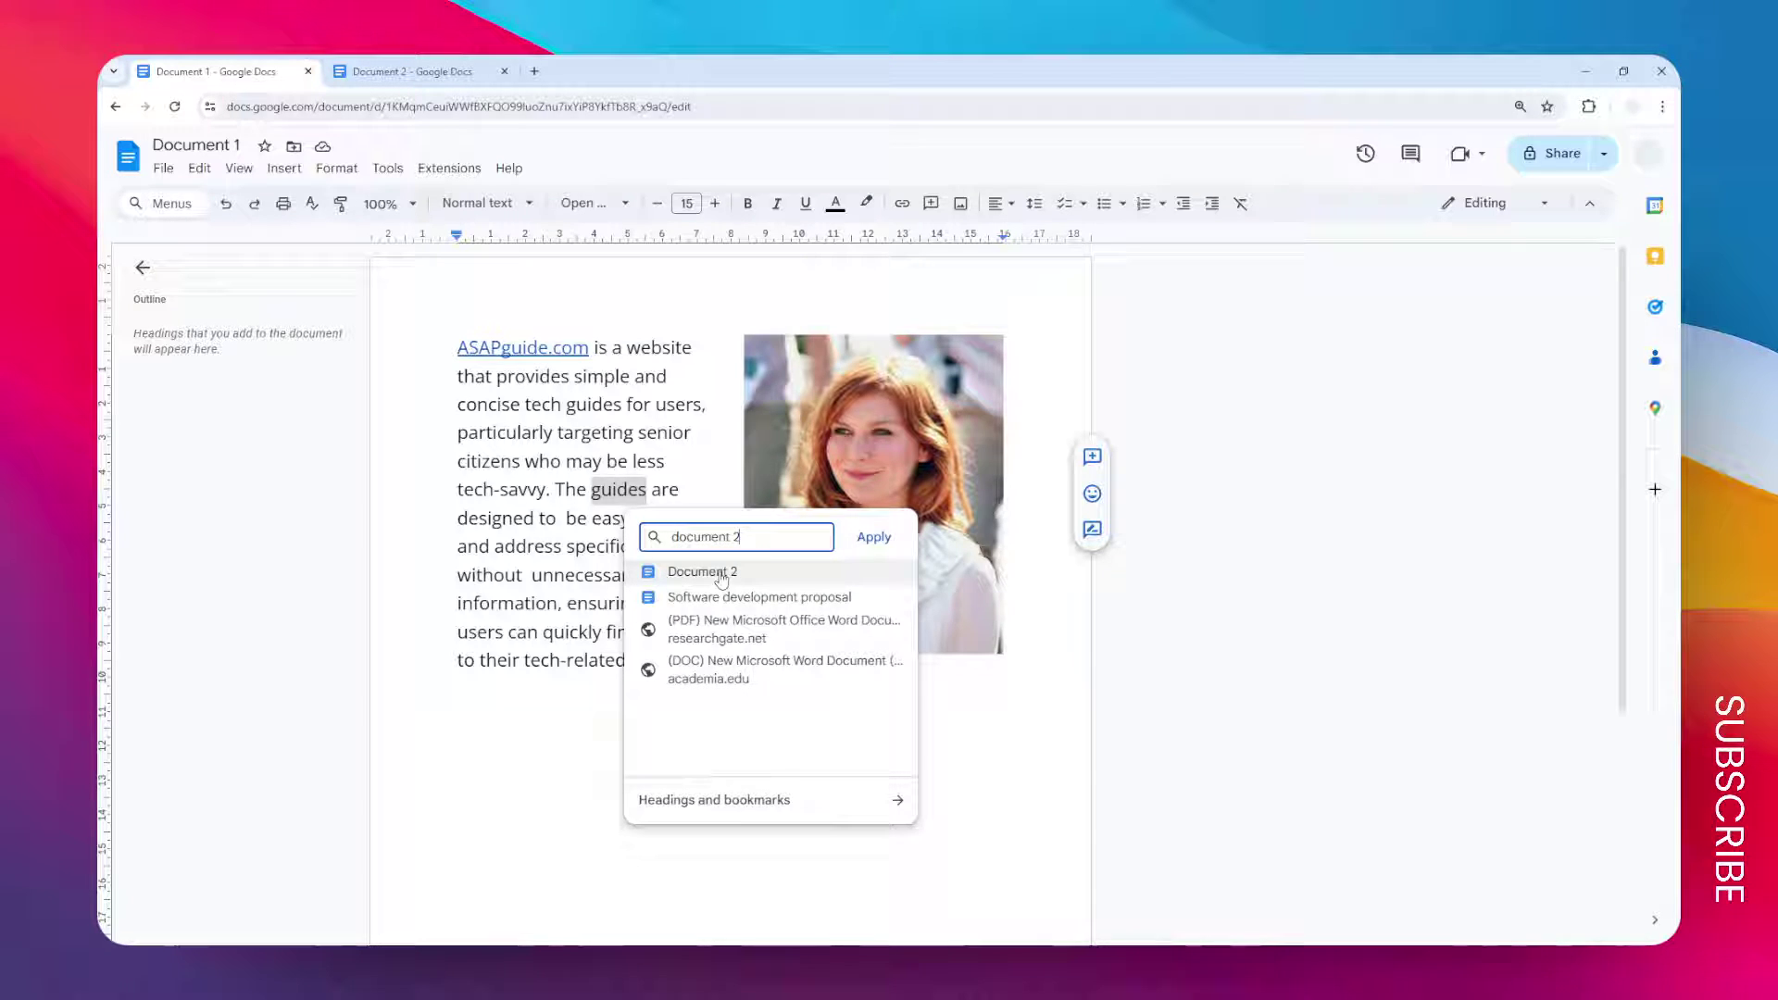
click(738, 580)
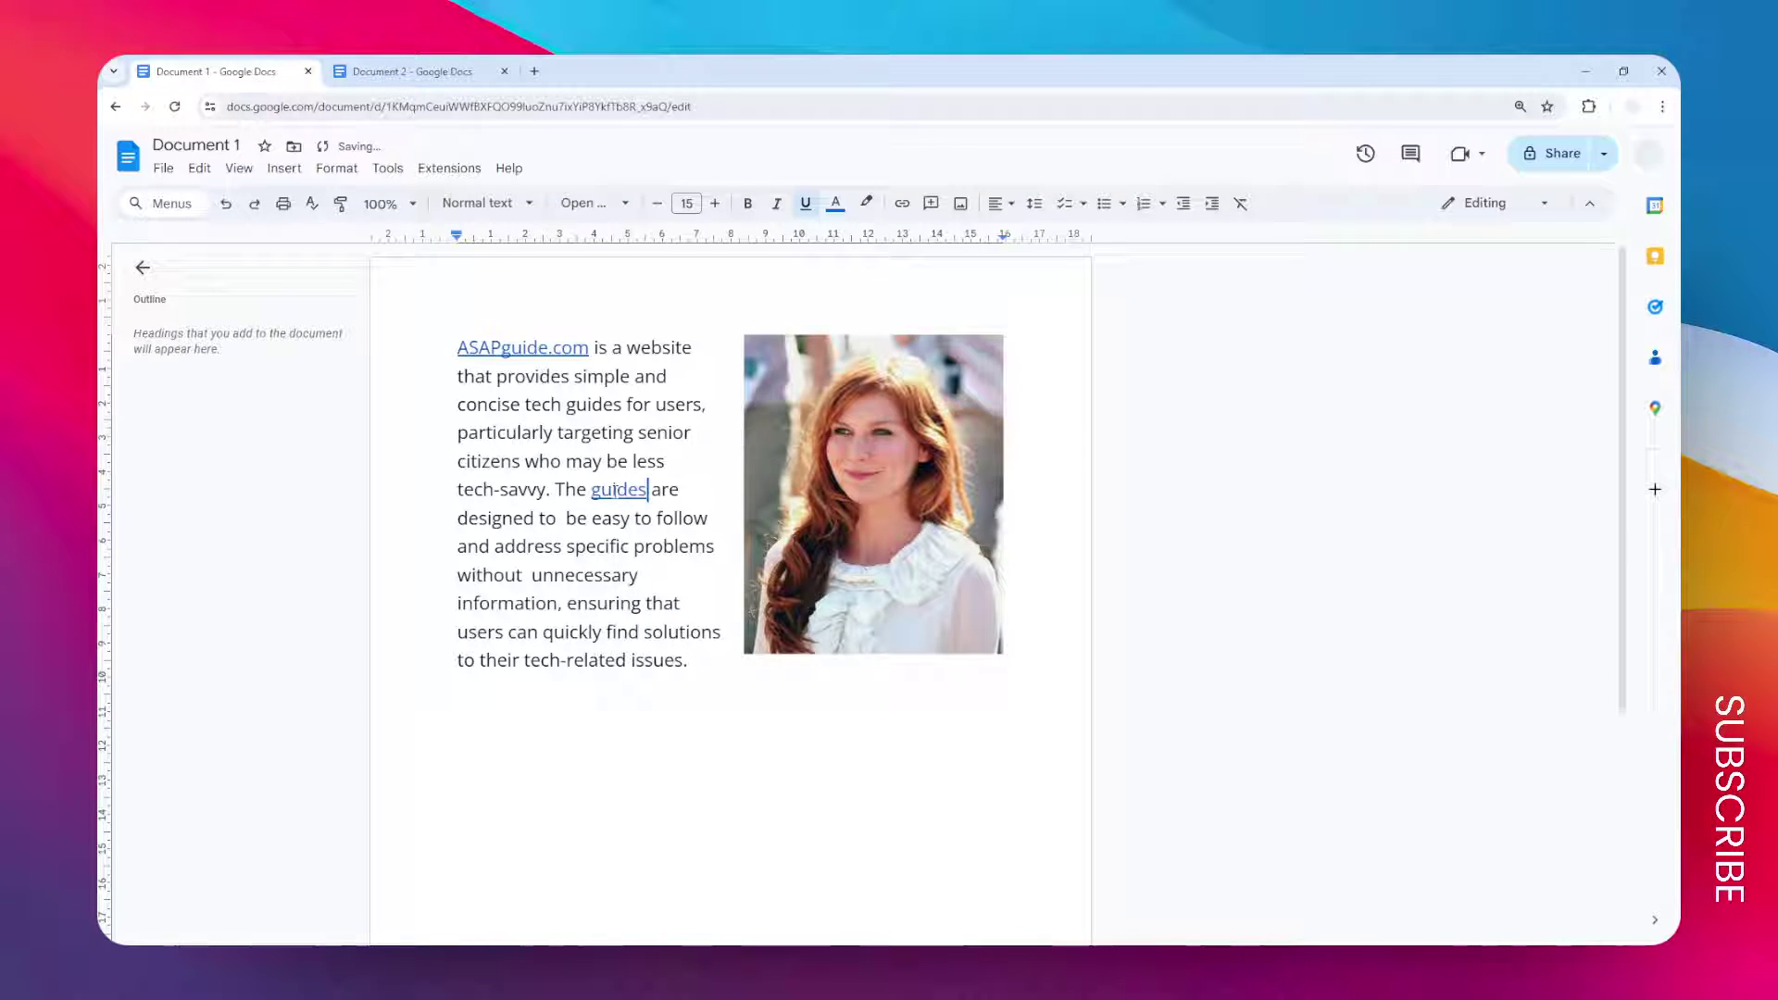
click(412, 71)
click(503, 71)
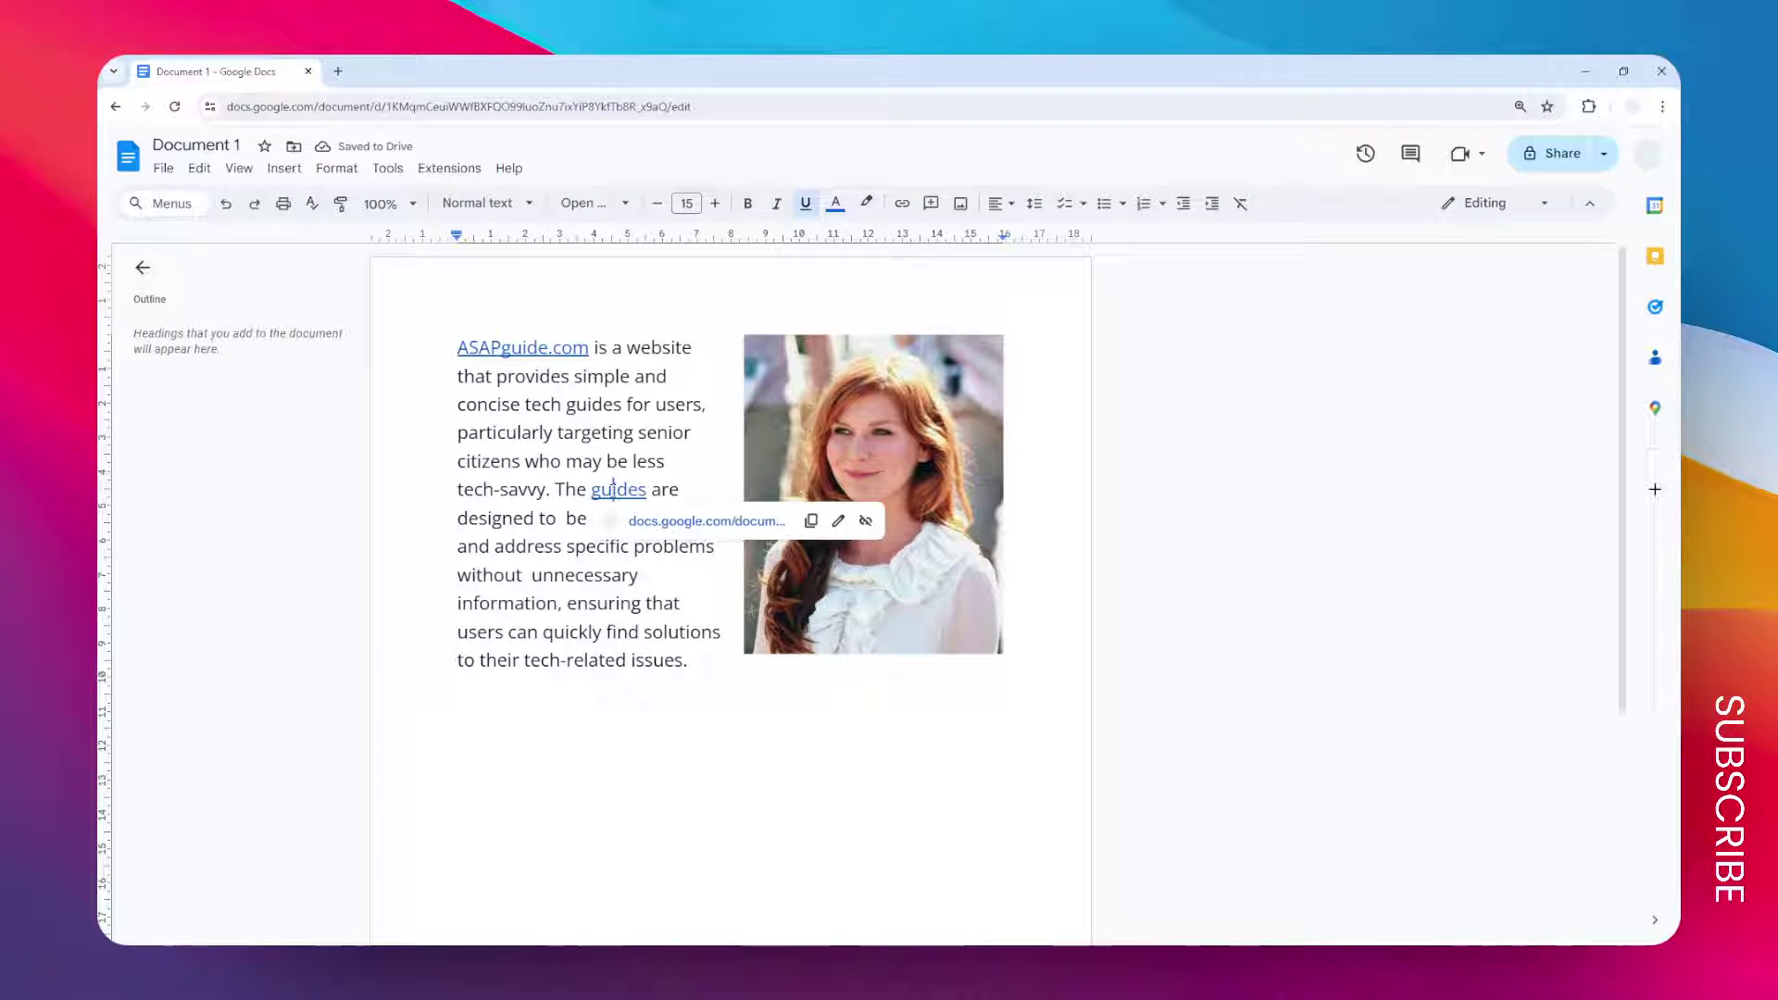
Open Document 2 from the 'guides' link chip and dismiss the link preview.
click(662, 523)
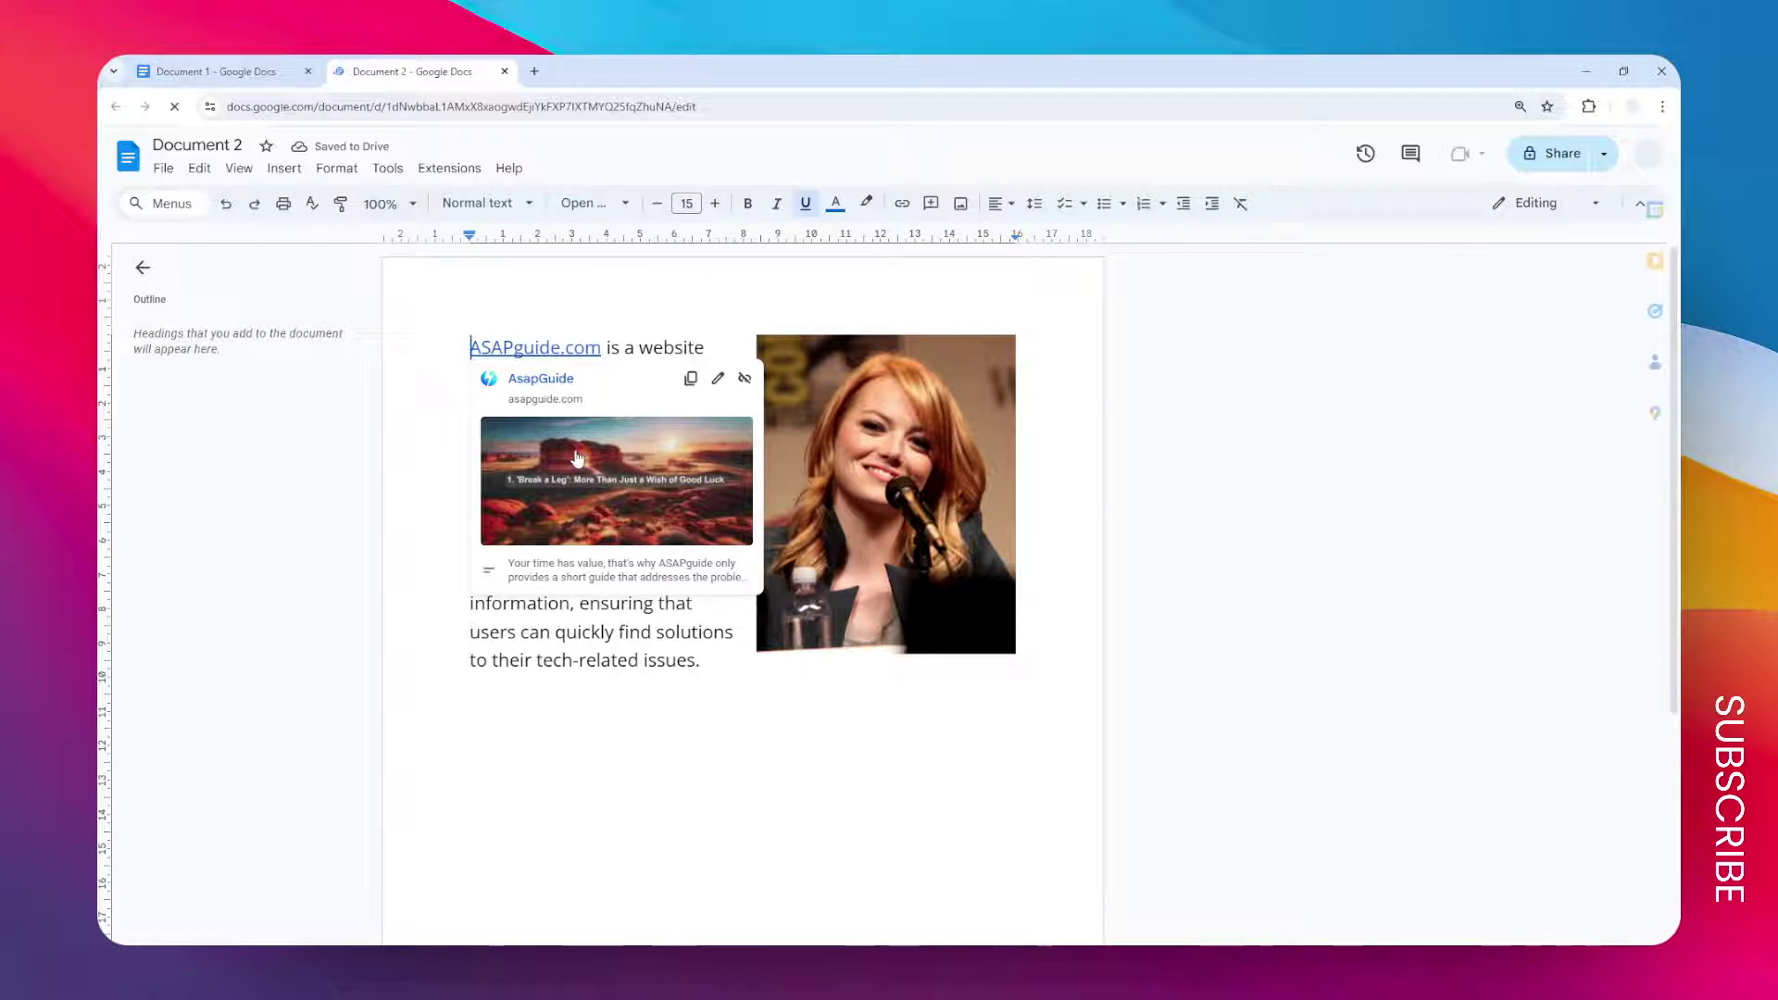
click(618, 632)
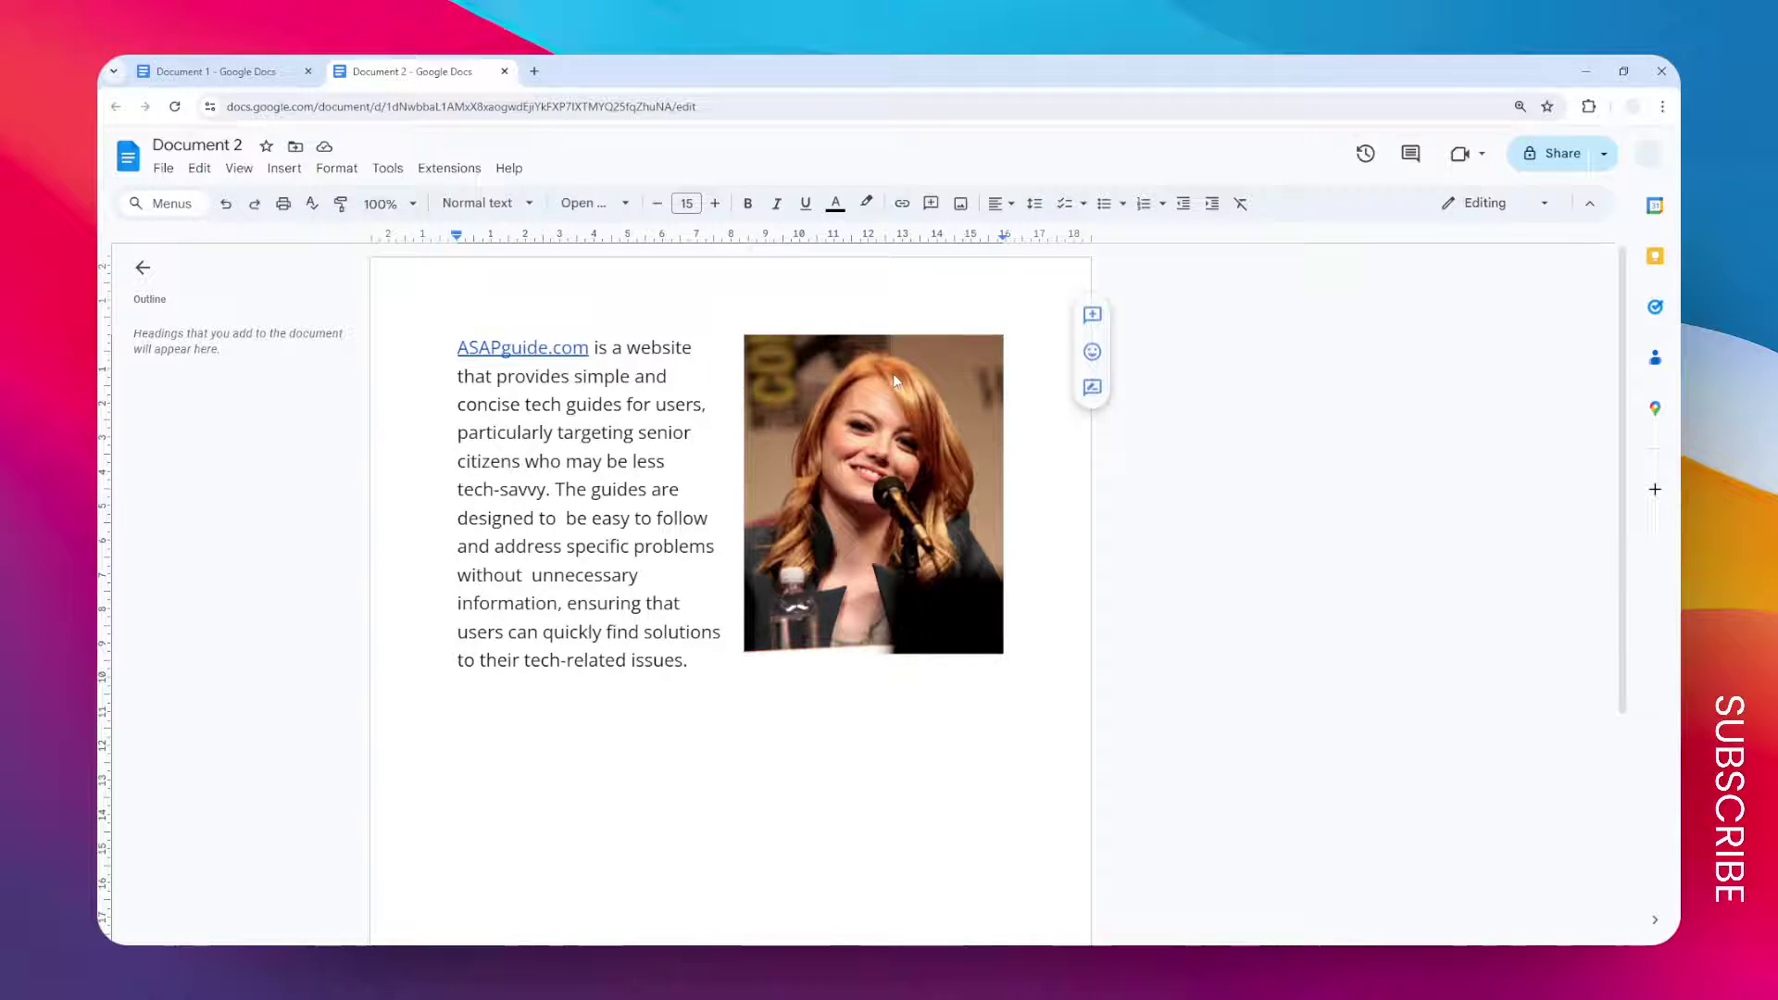
Share Document 2 as Editor for Anyone with the link, and copy the link.
click(1559, 156)
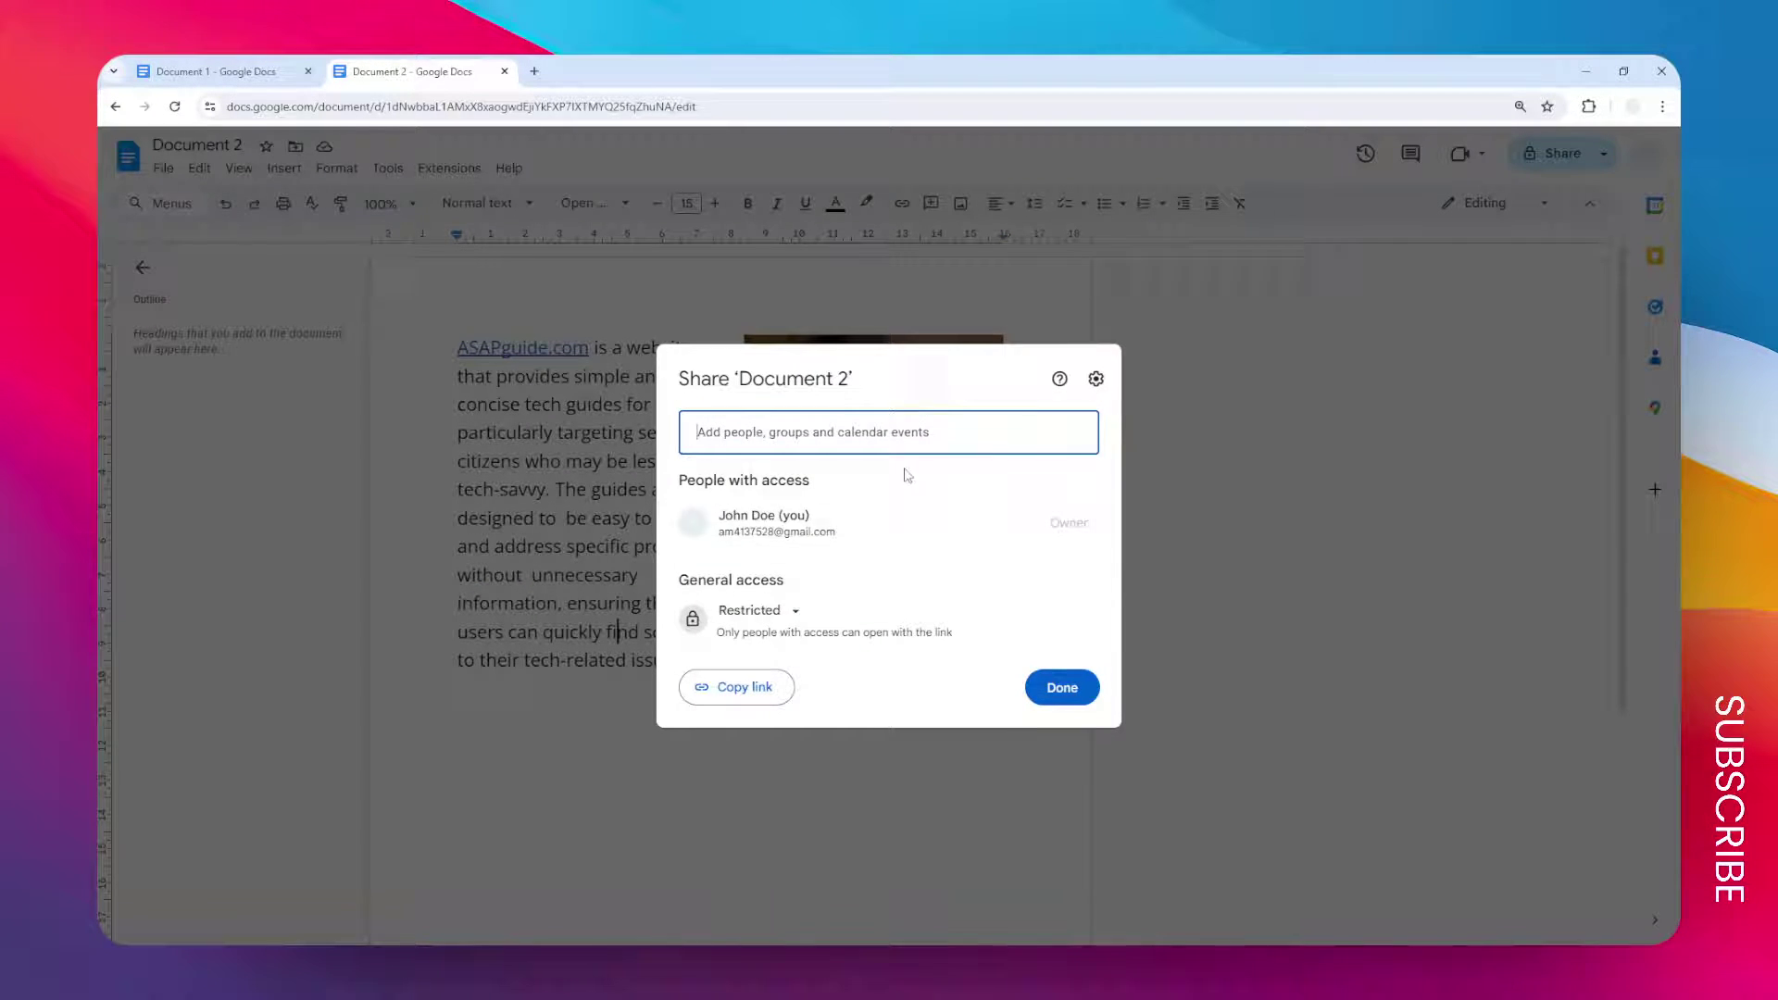
click(763, 621)
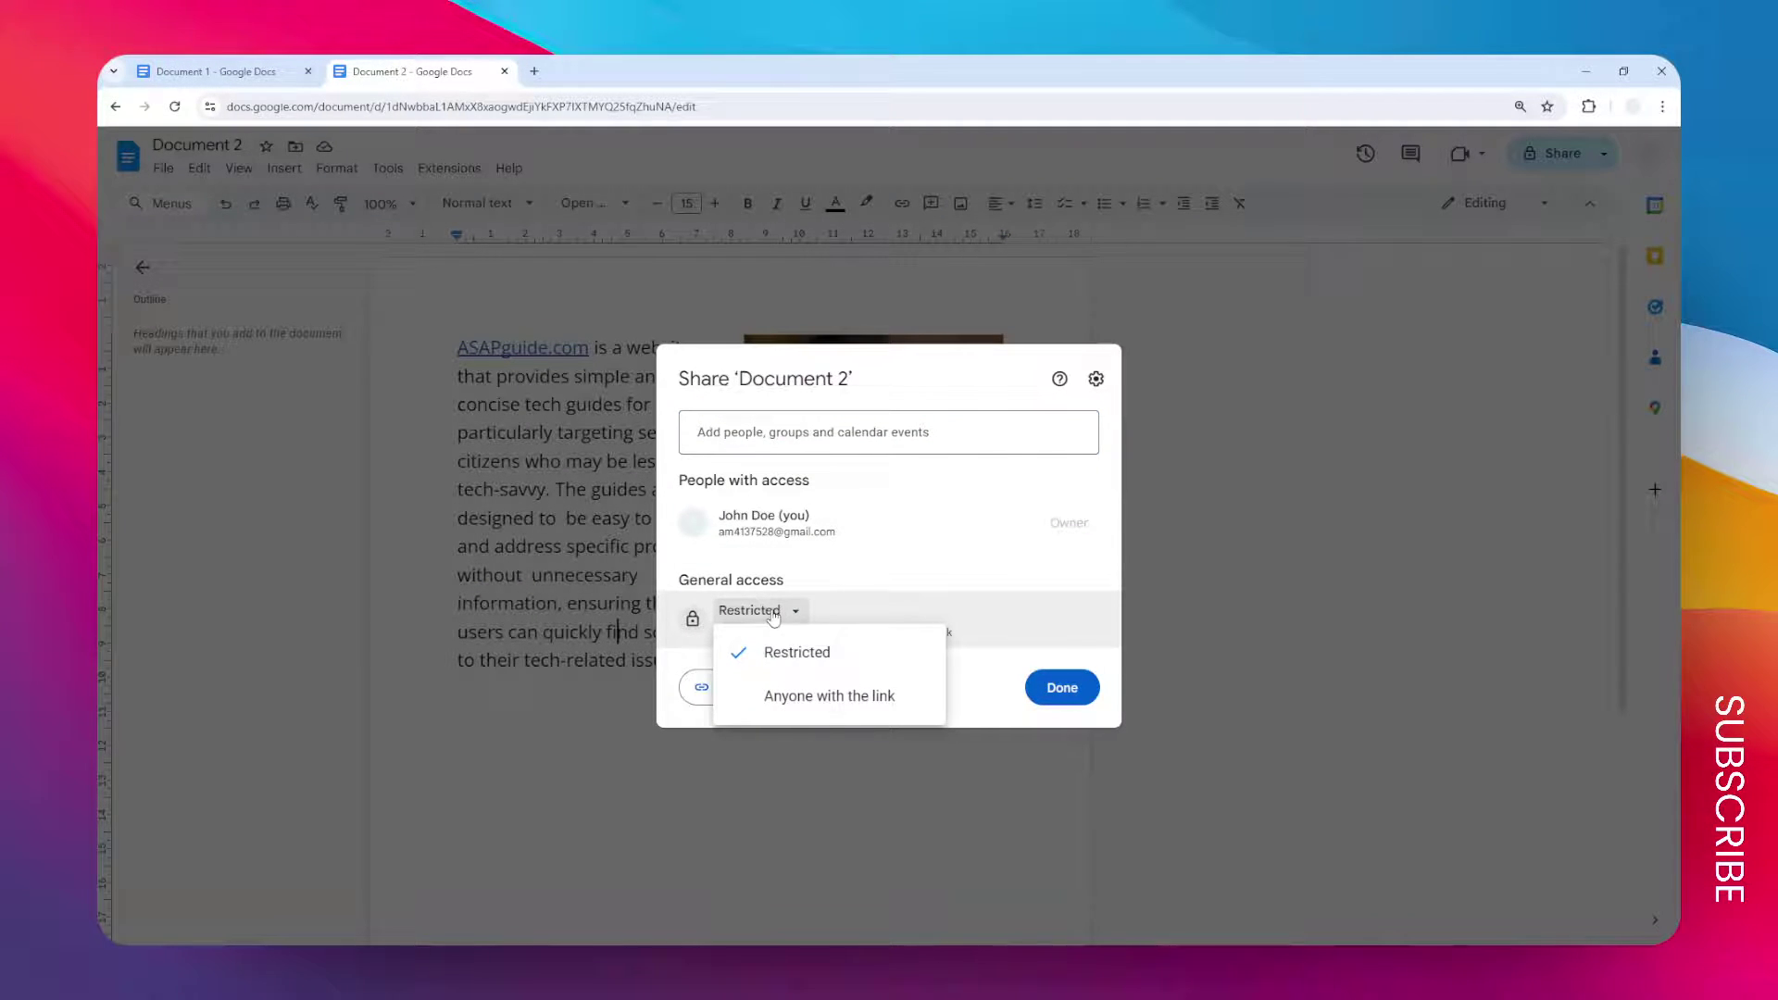
click(825, 702)
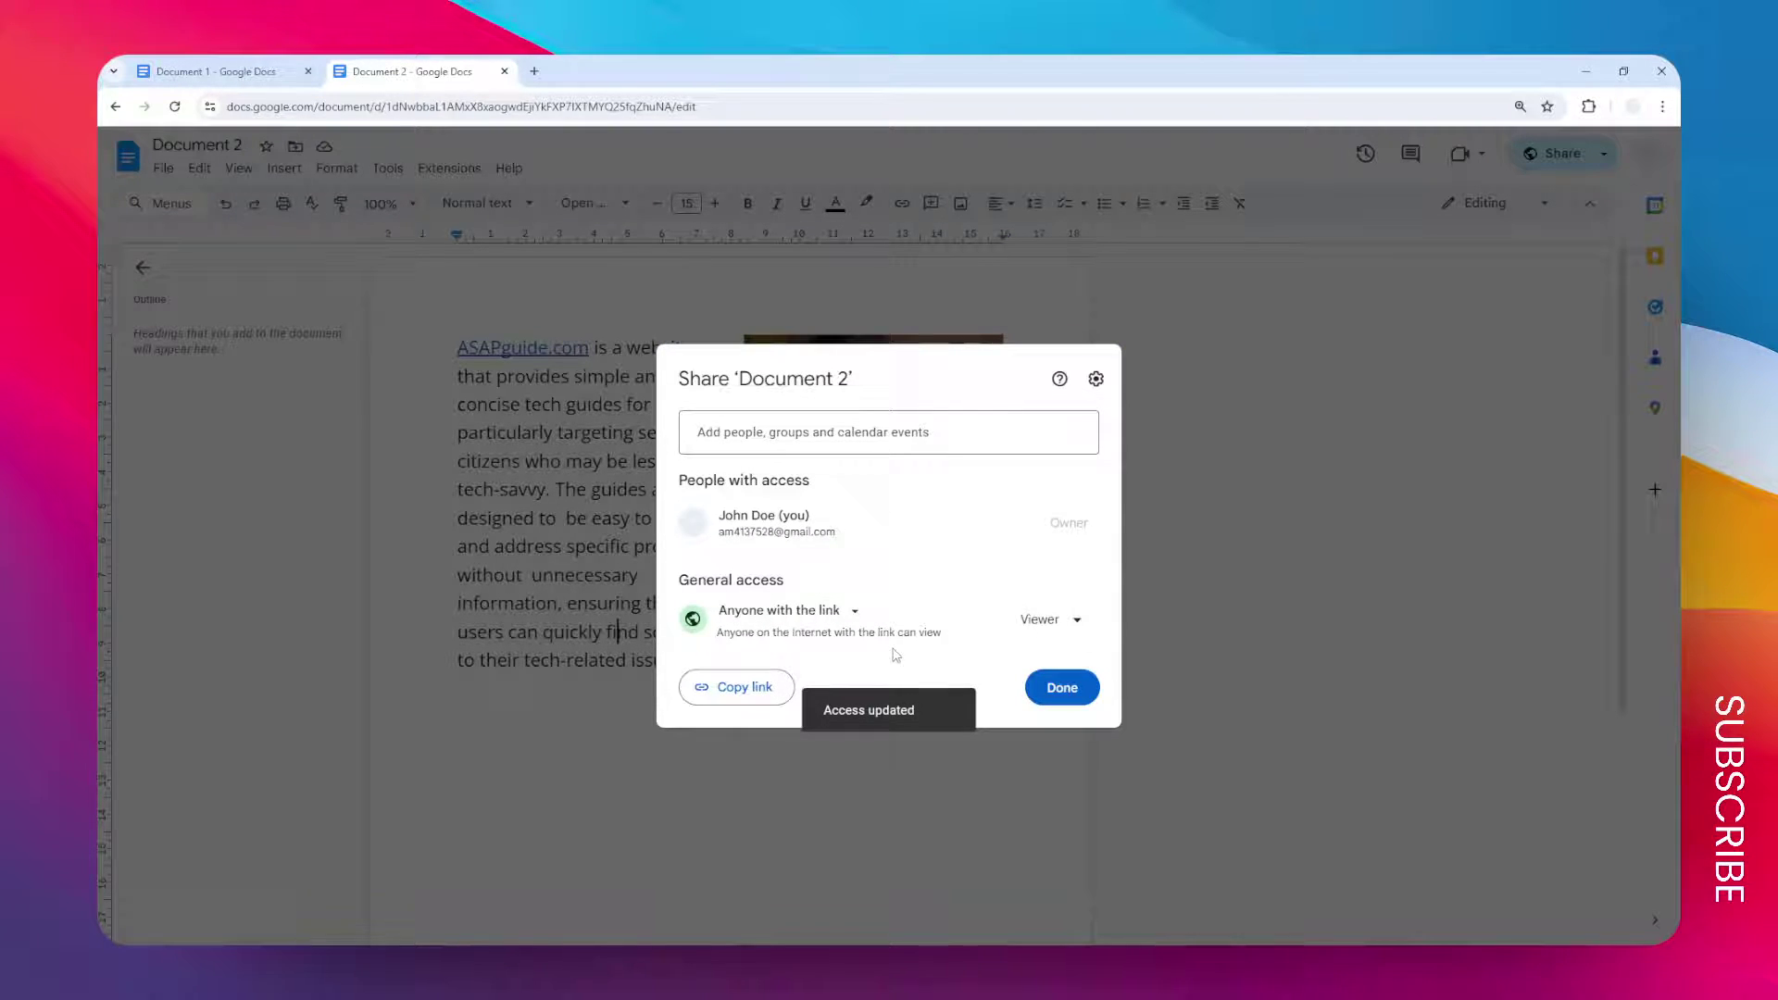
click(1049, 626)
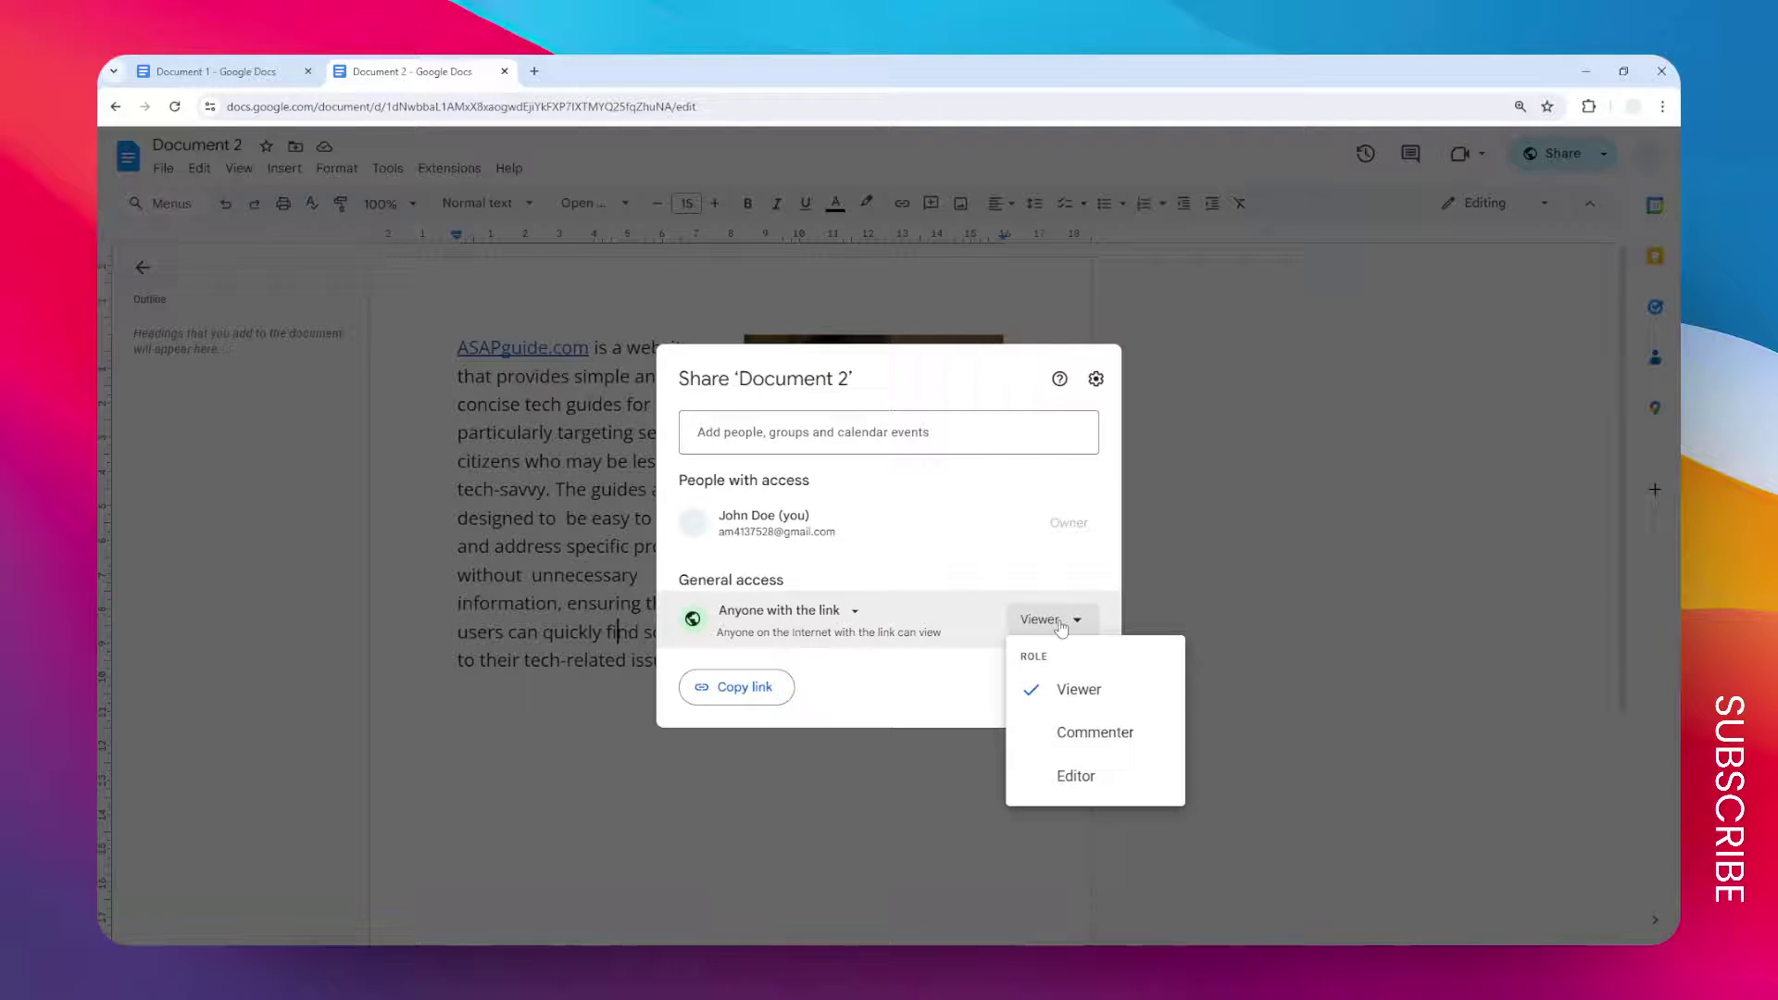
click(1036, 784)
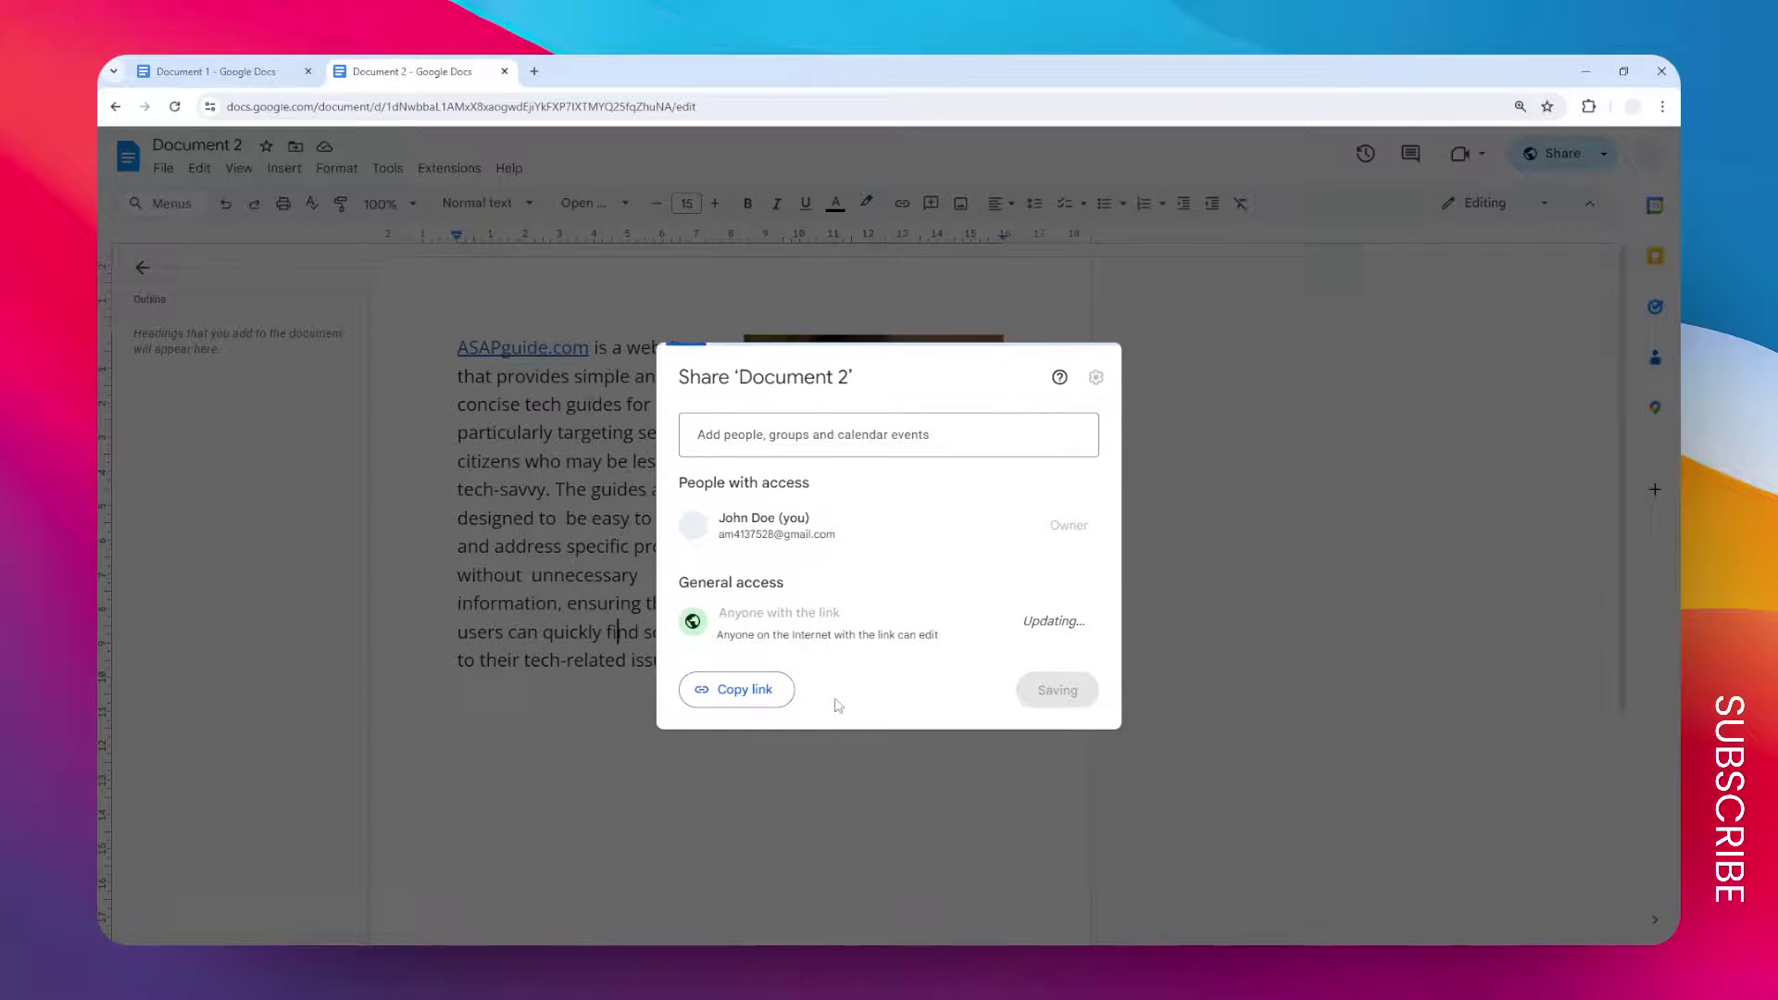
click(751, 689)
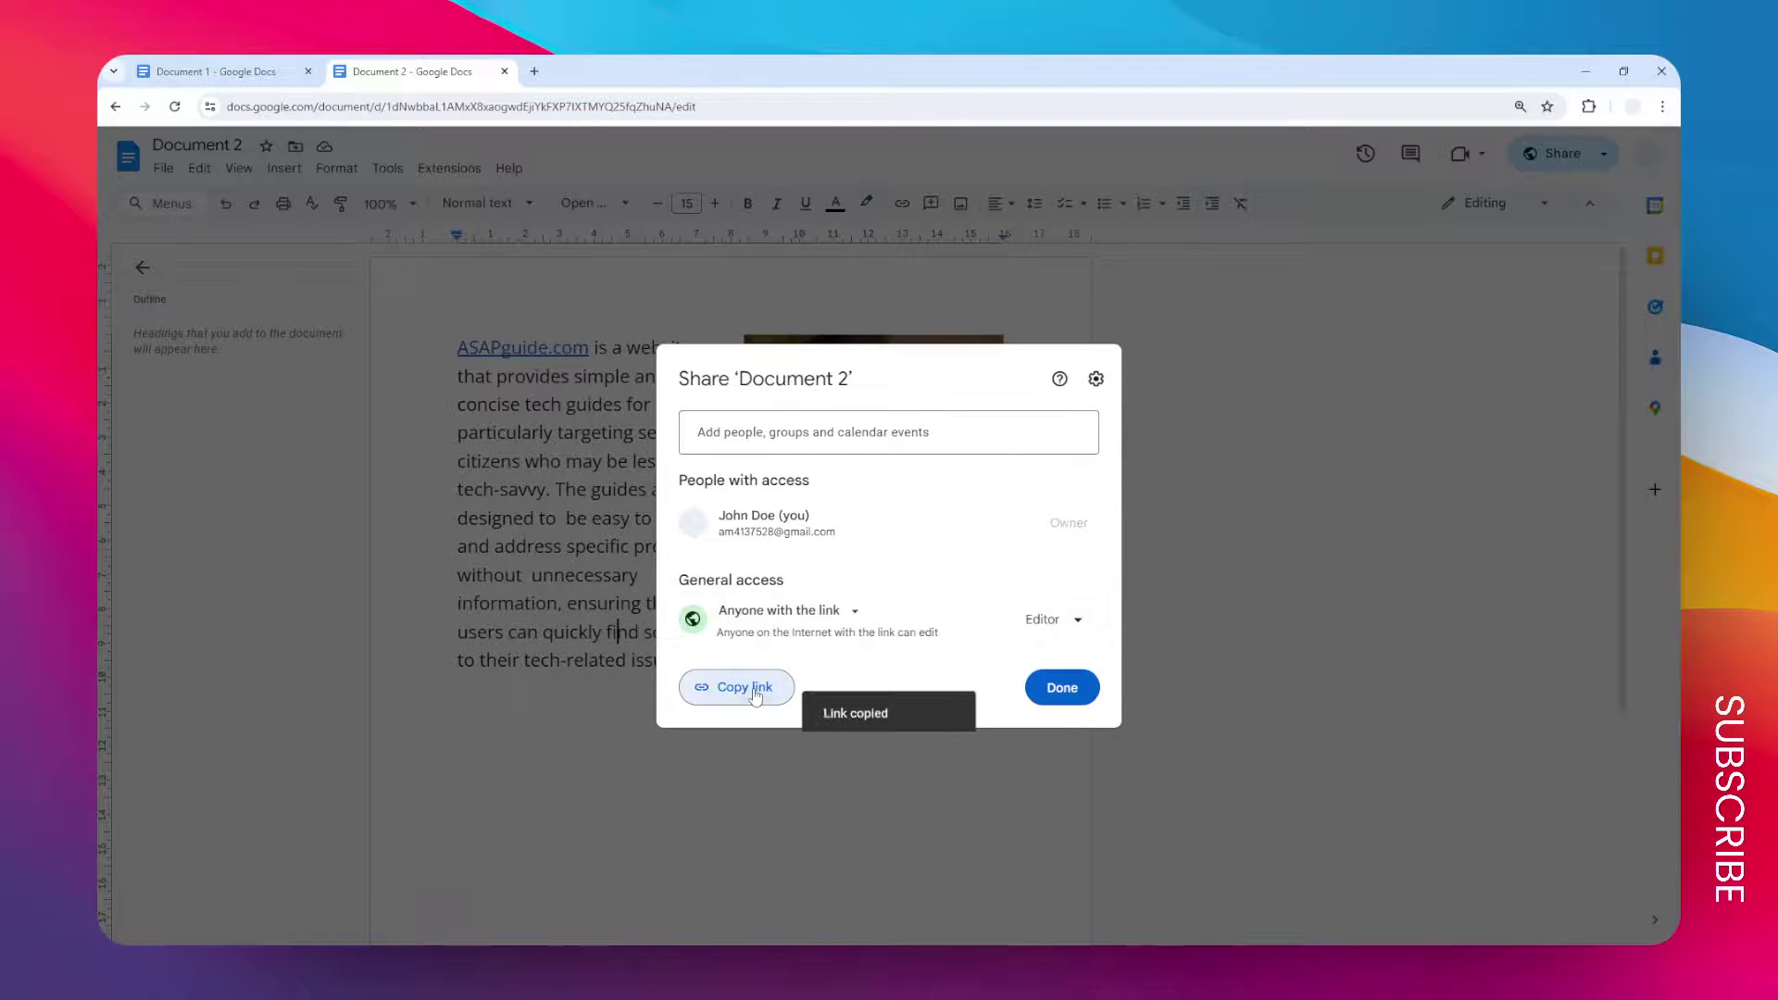
Hyperlink 'ensuring' in Document 1 by pasting the copied Document 2 URL.
click(283, 62)
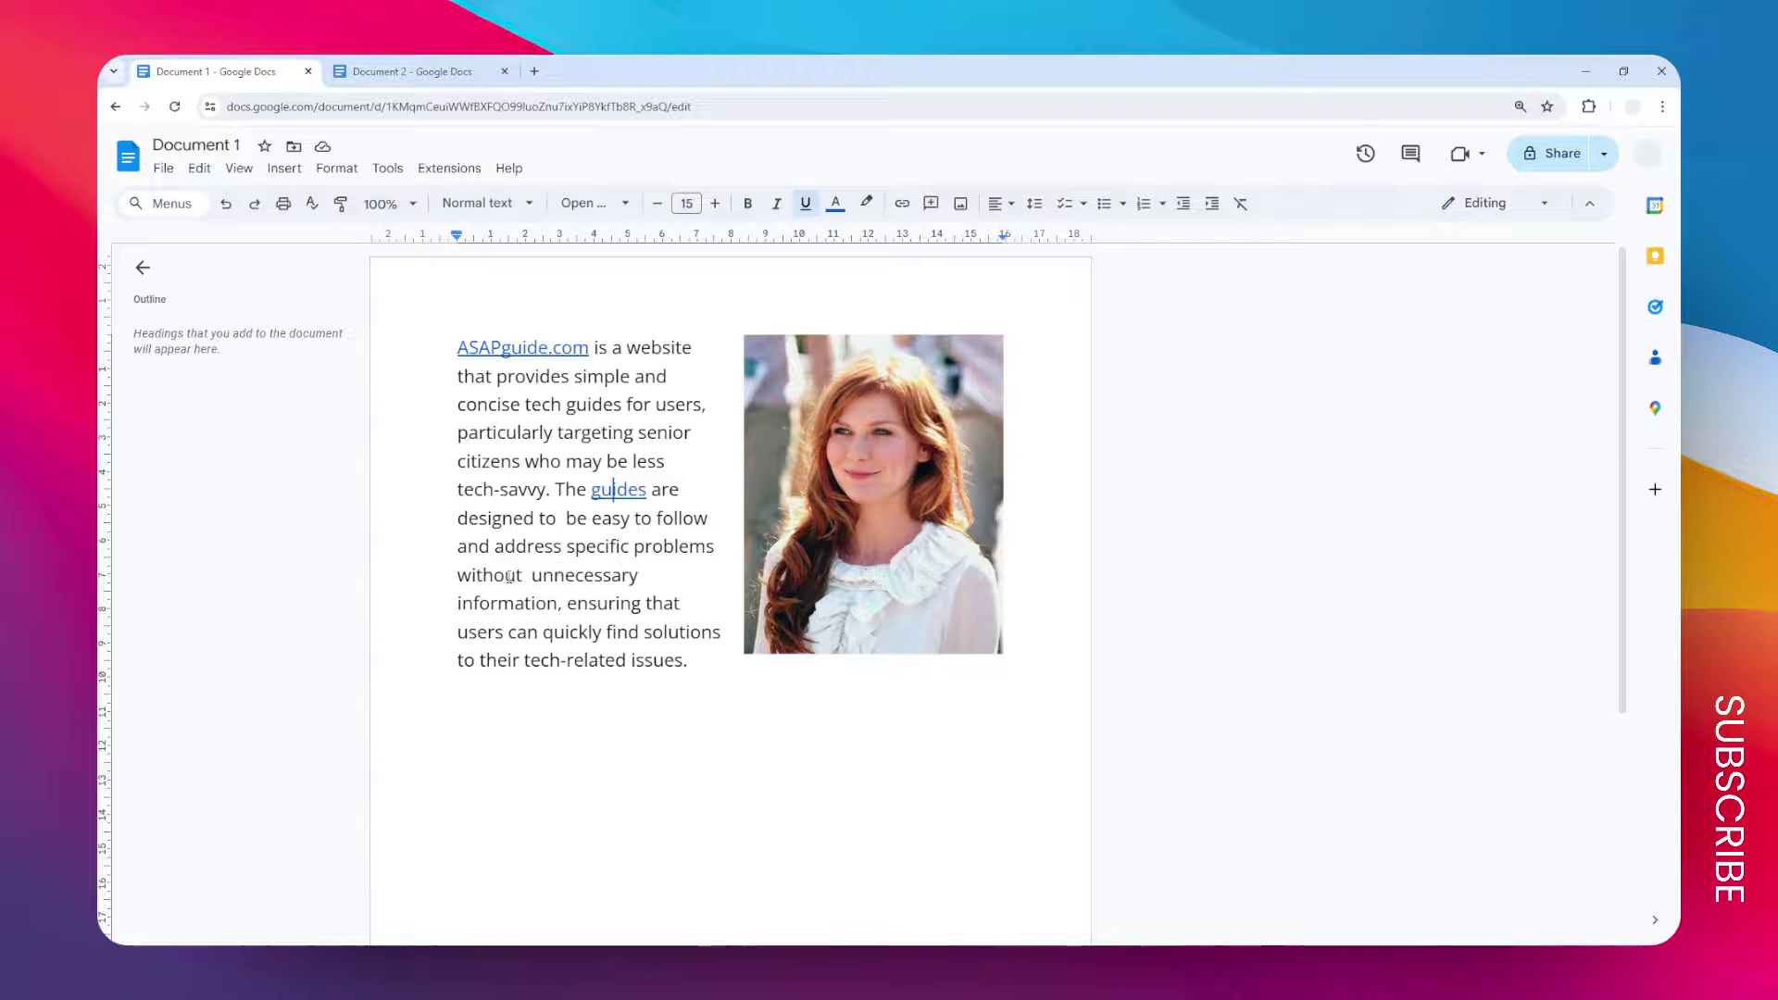
drag(568, 604, 643, 603)
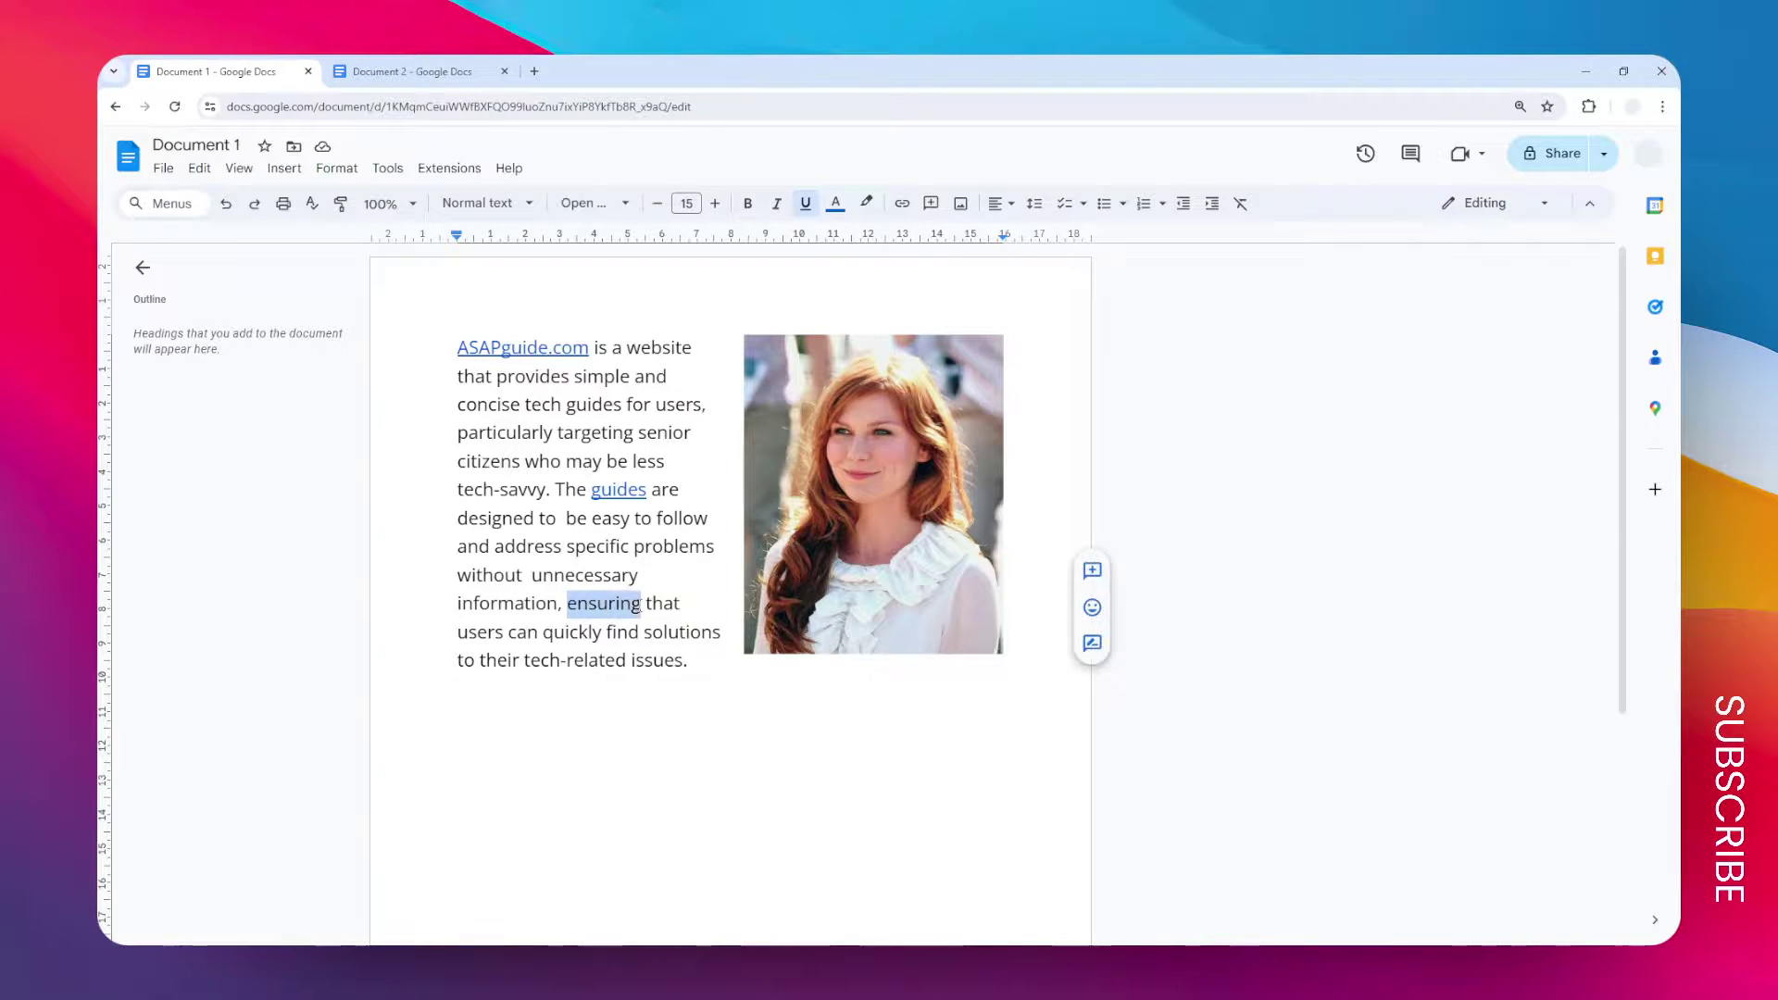
click(903, 204)
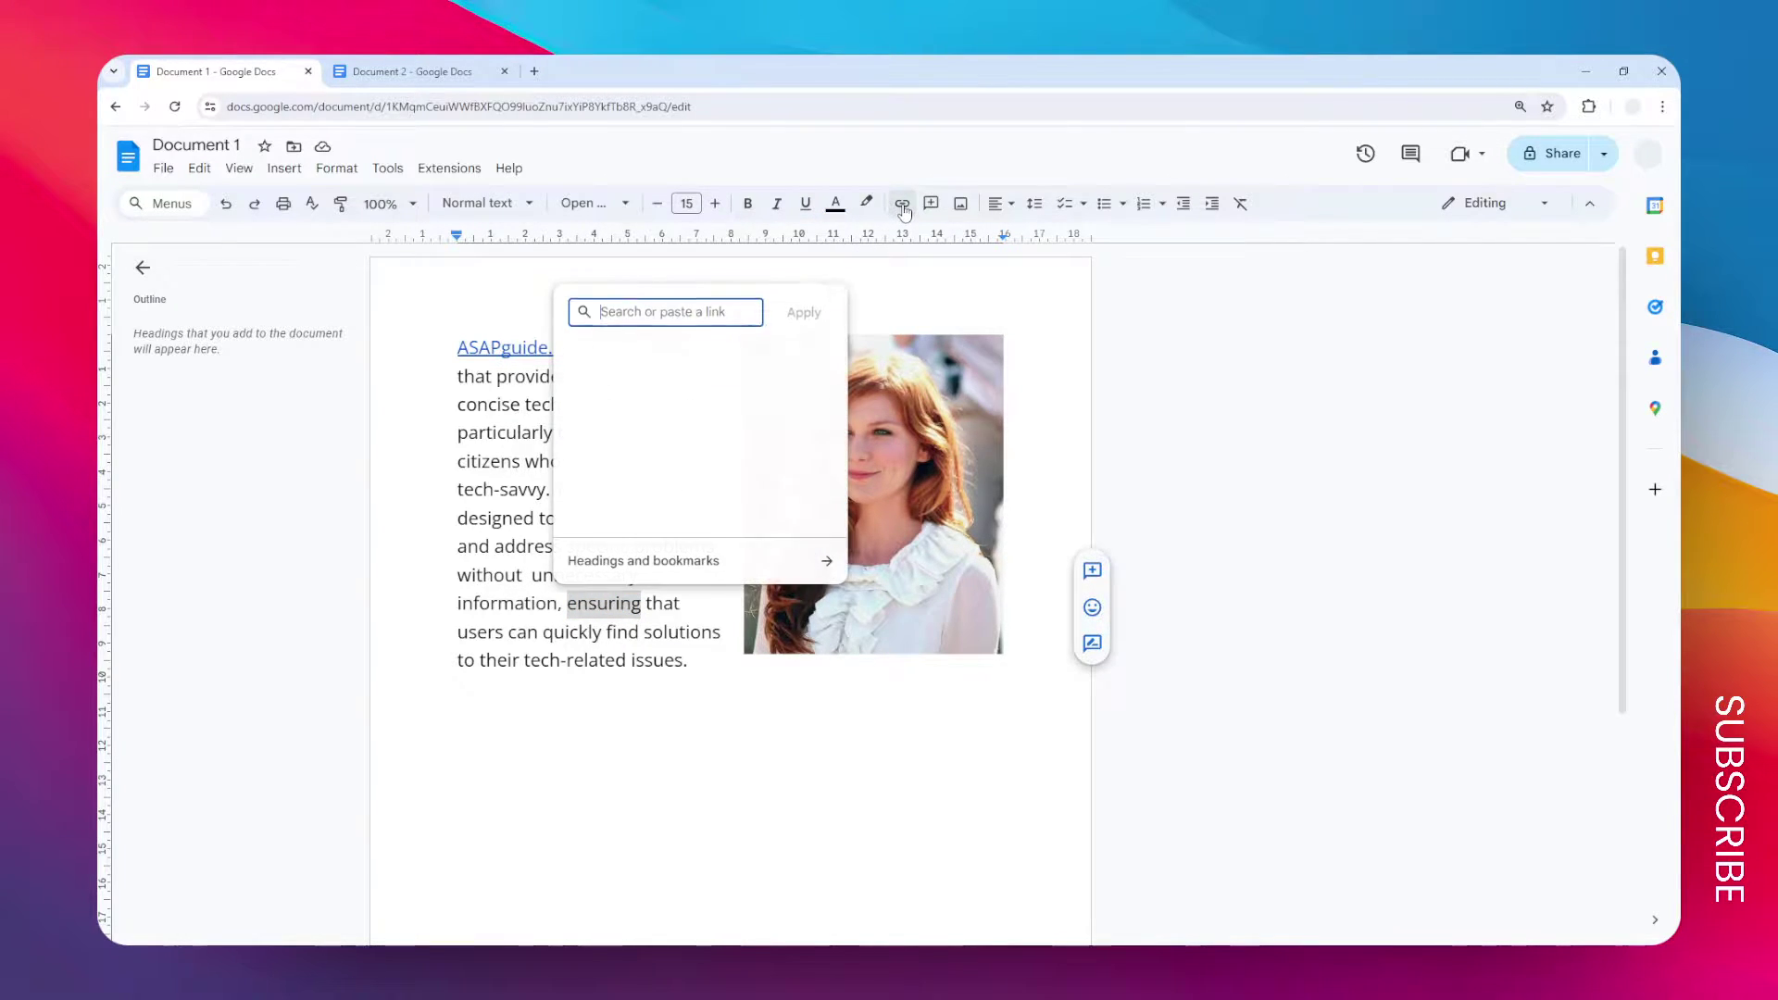
right_click(694, 298)
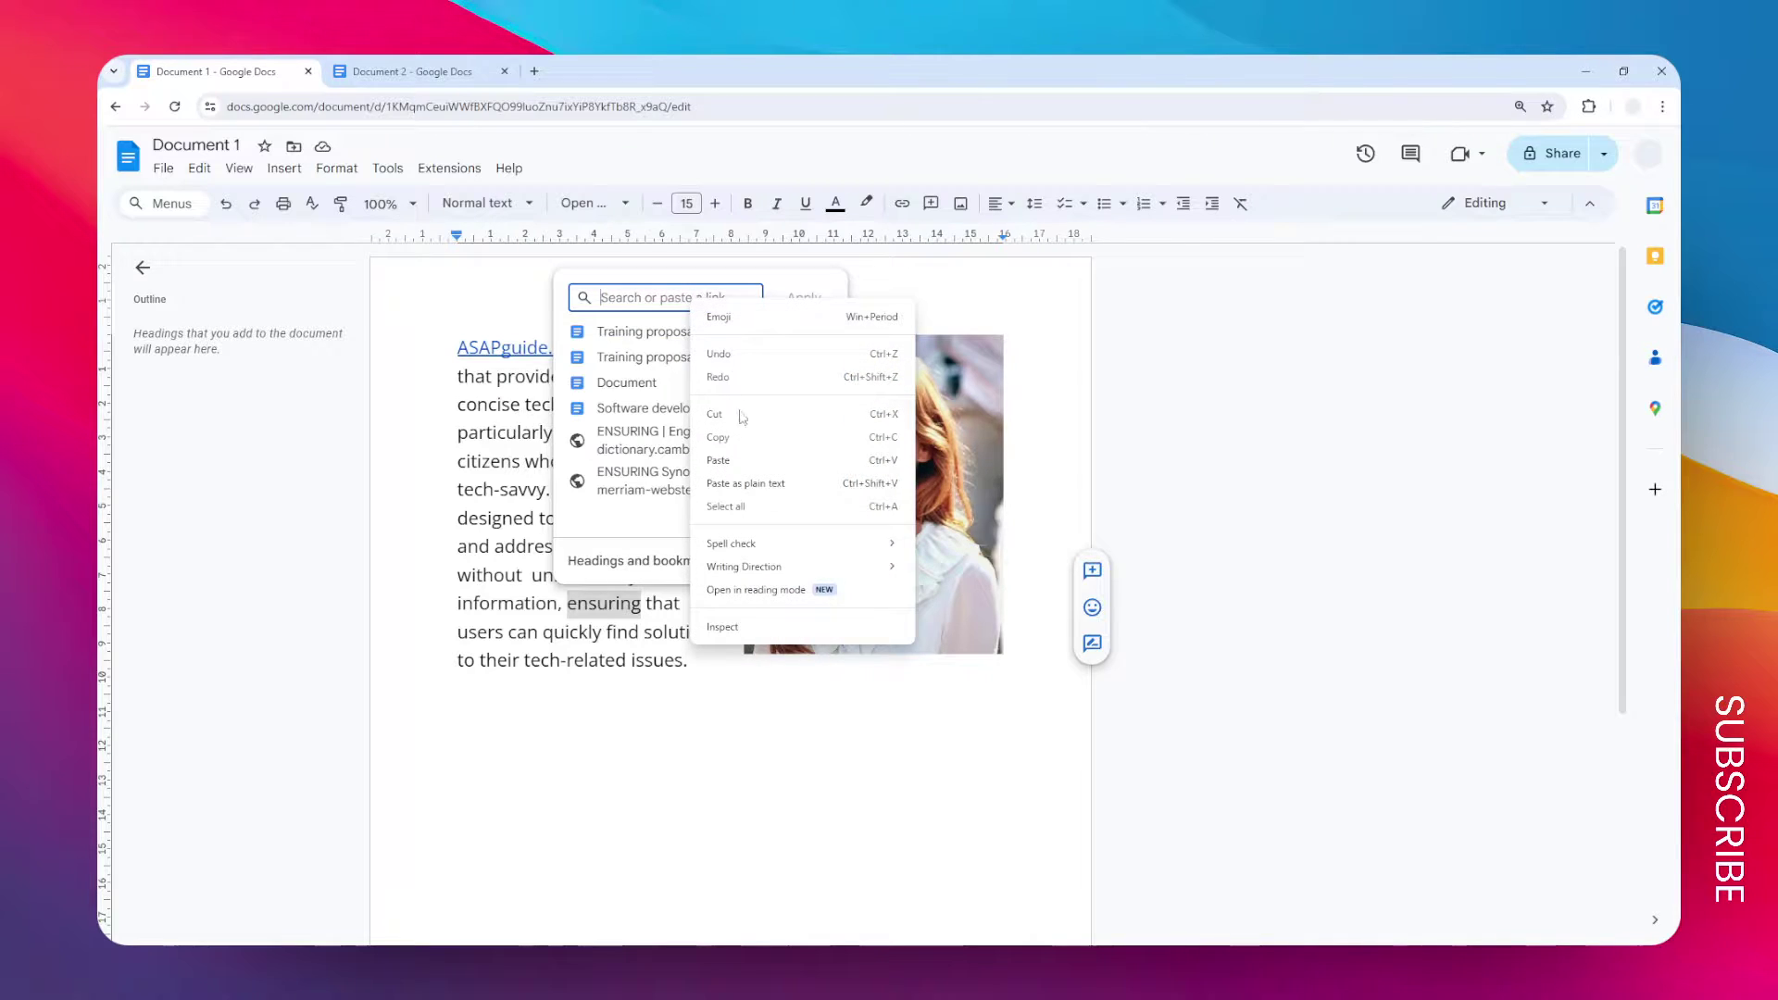
click(745, 460)
click(806, 298)
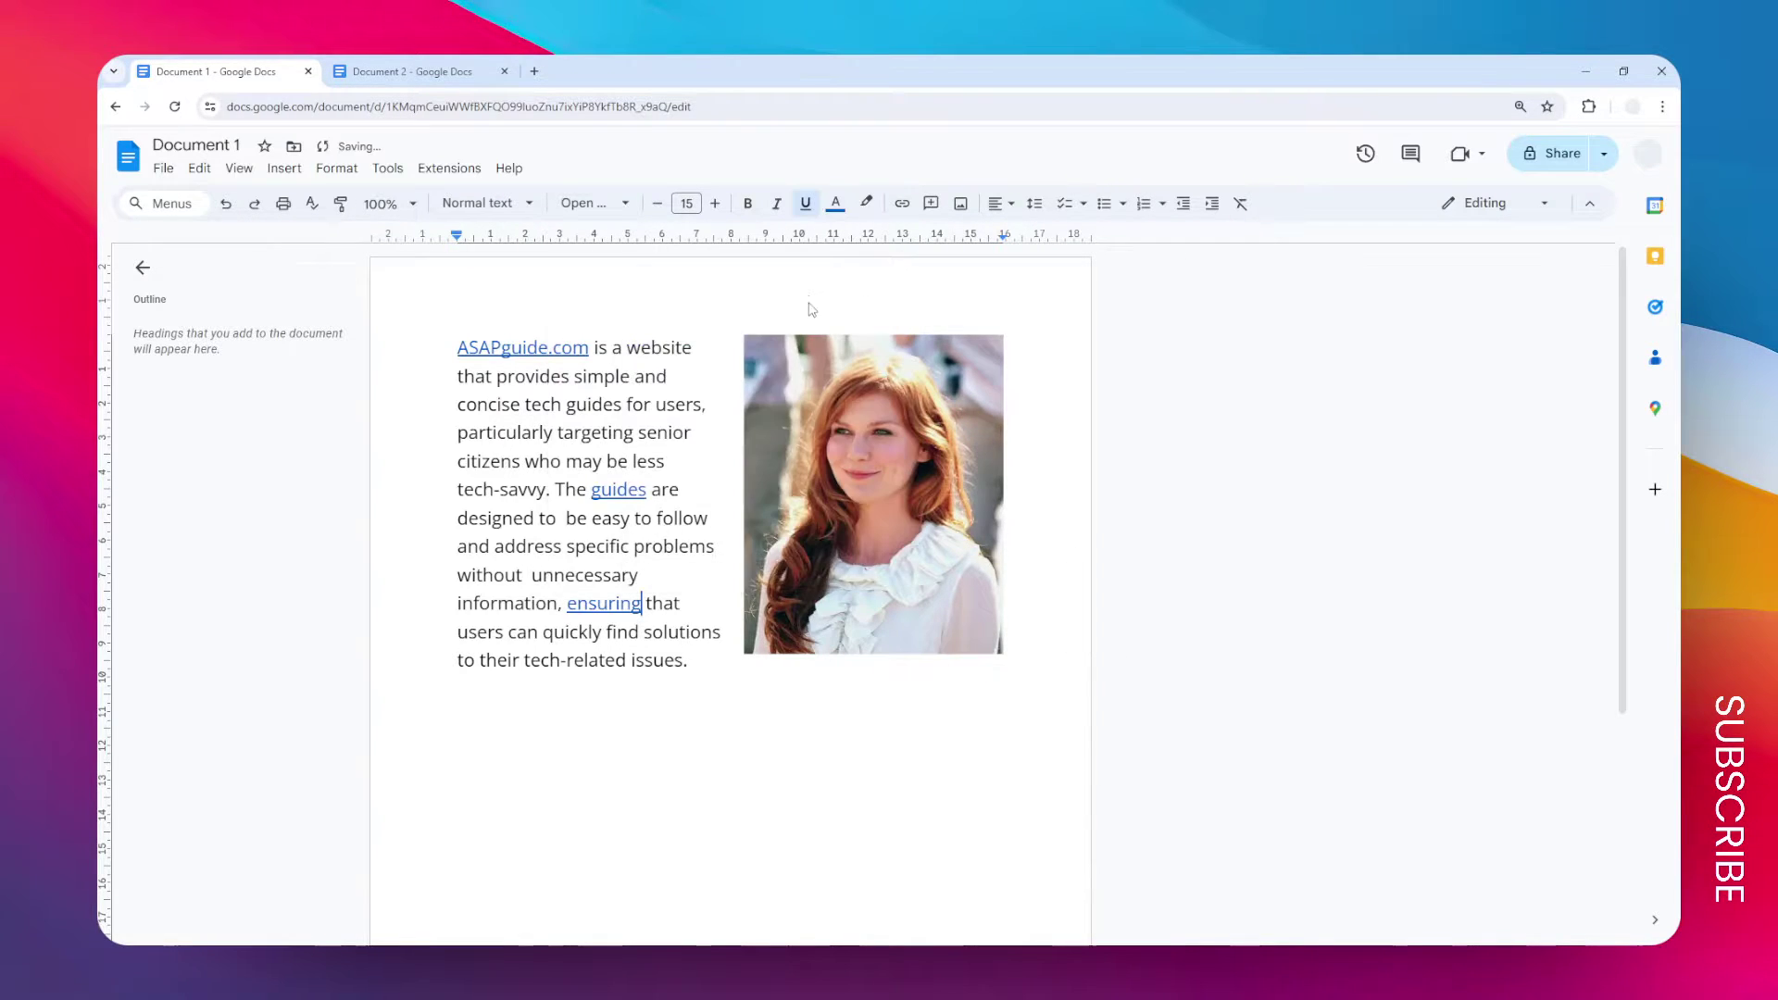
Close Document 2's tab and reopen Document 2 from the 'ensuring' link chip.
click(505, 72)
click(597, 603)
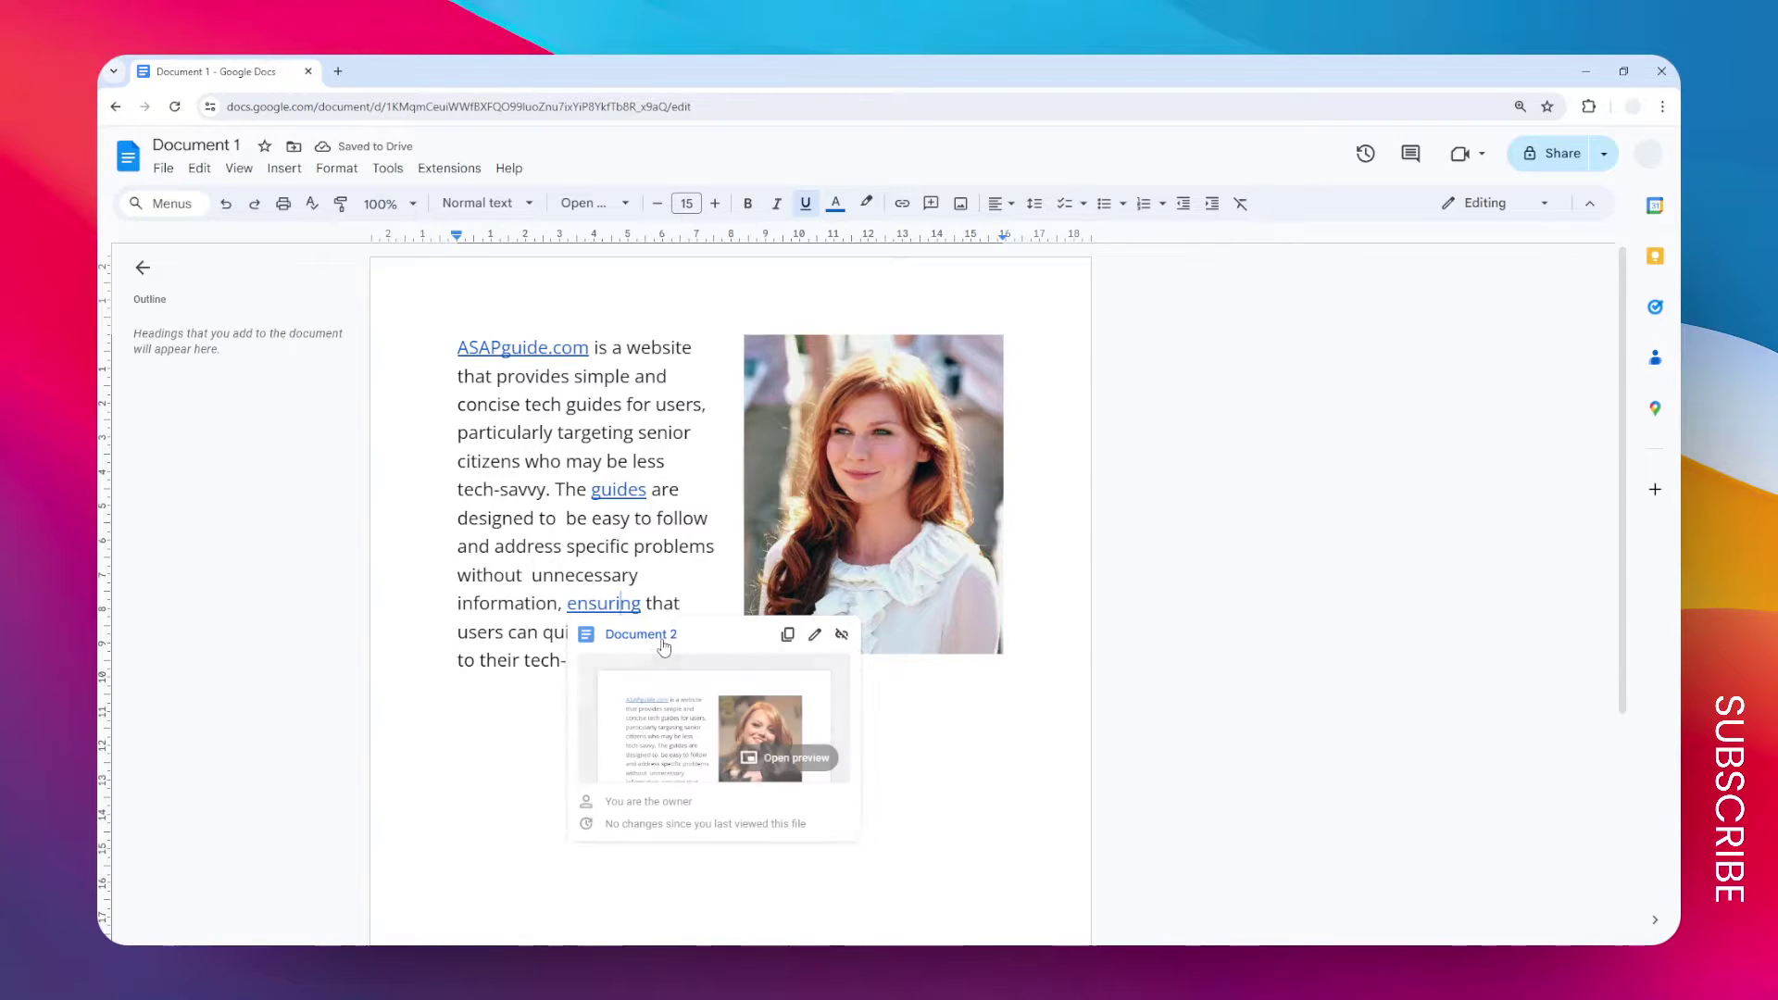
click(640, 630)
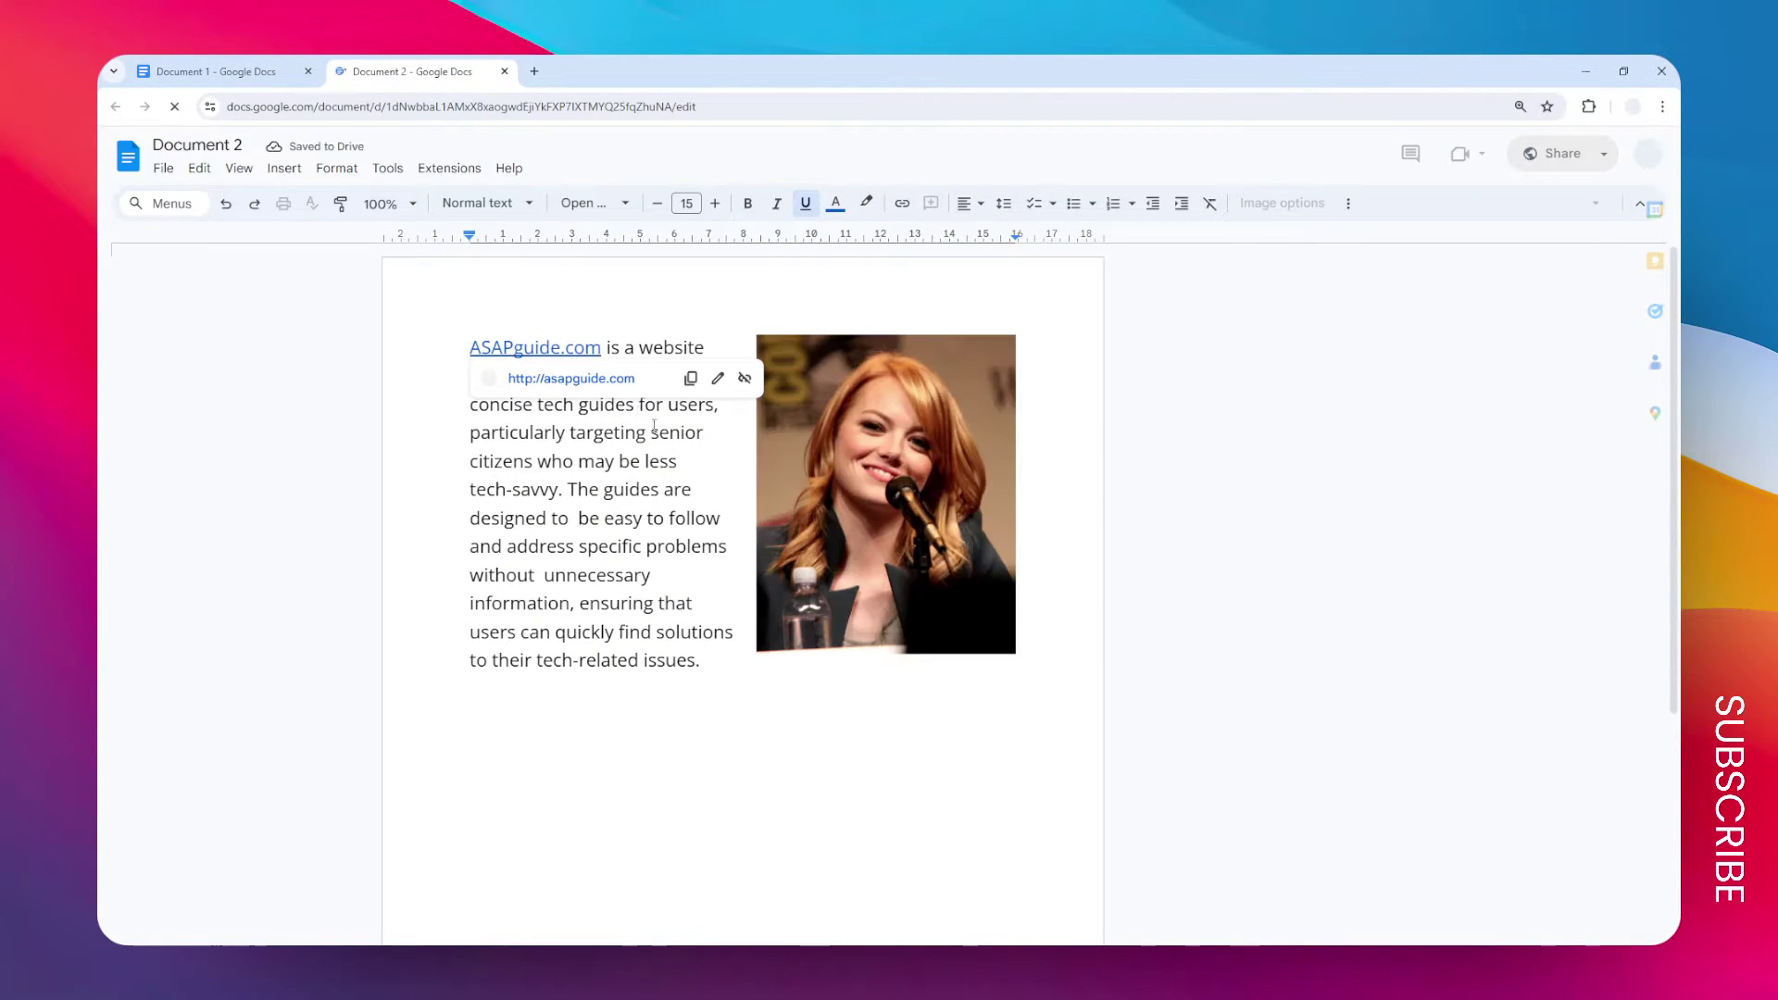
click(608, 492)
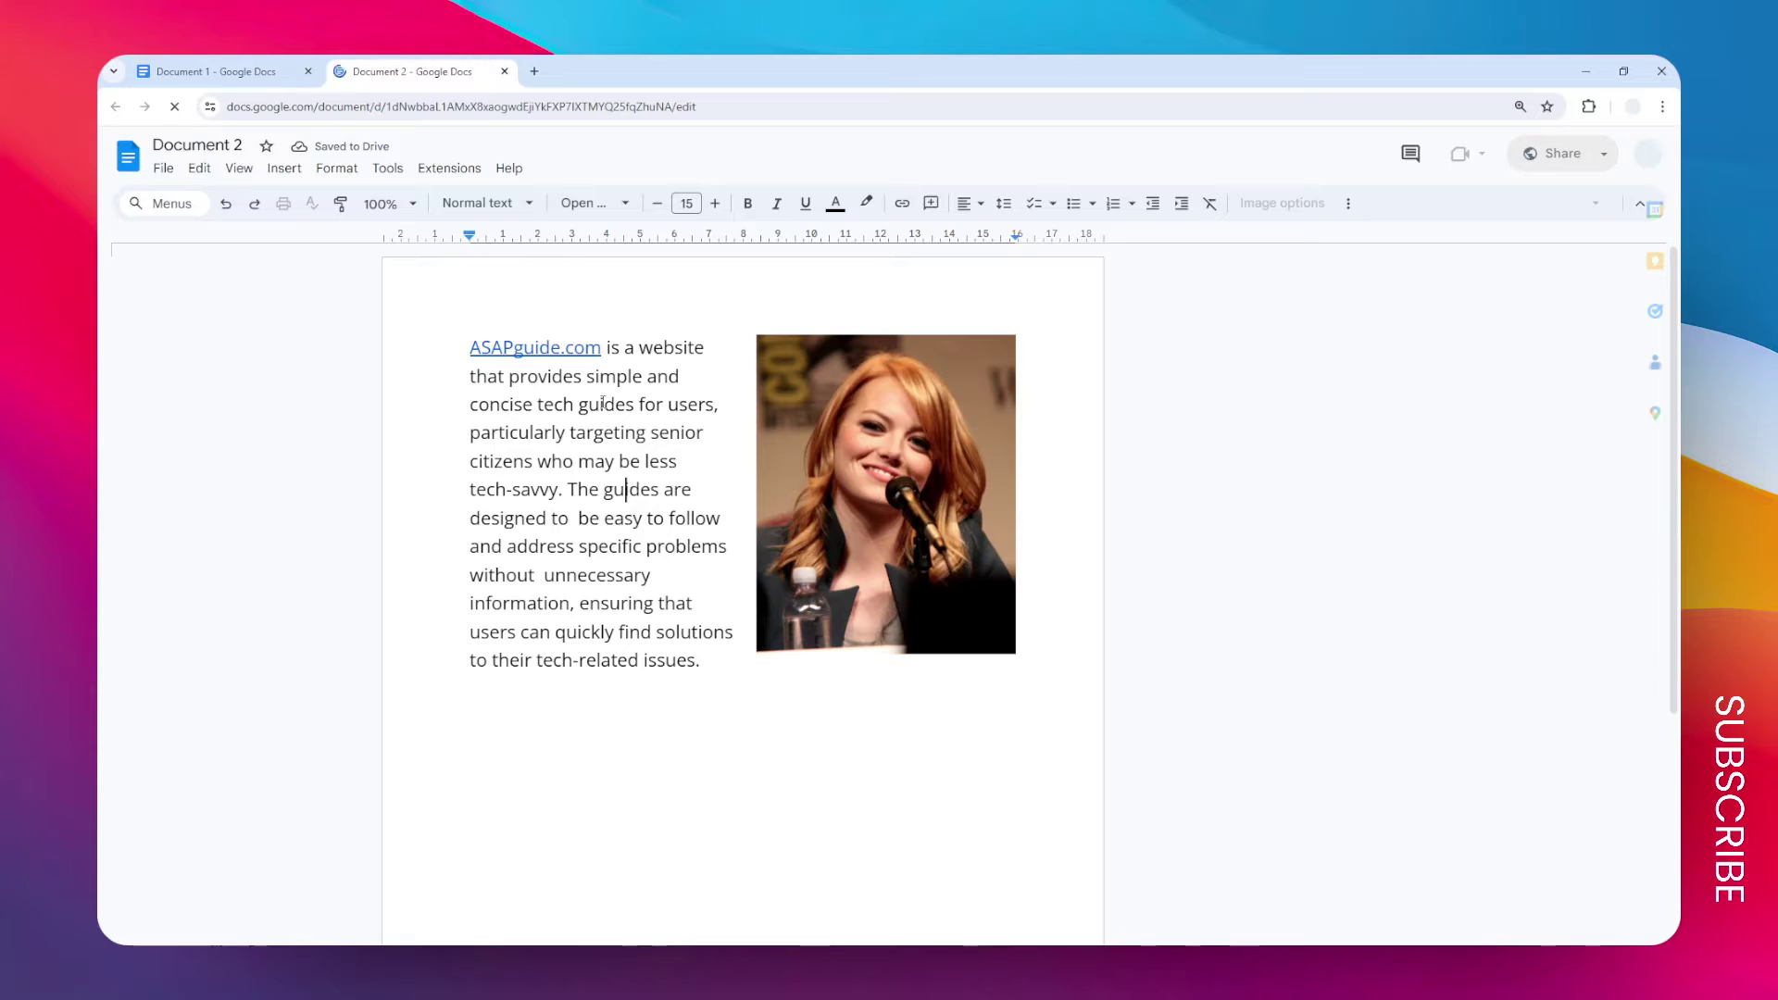